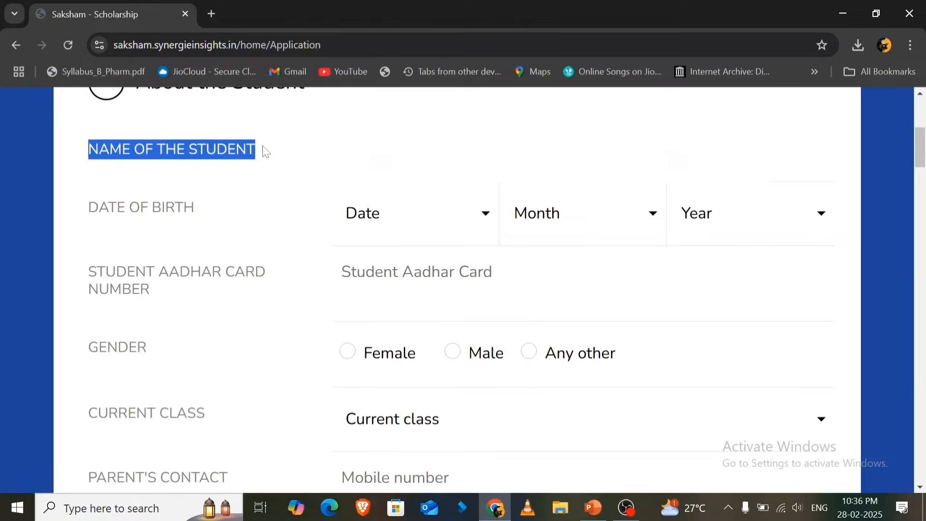
- Fill in the student's full name and choose the day, month and year of the date of birth
left_click(381, 151)
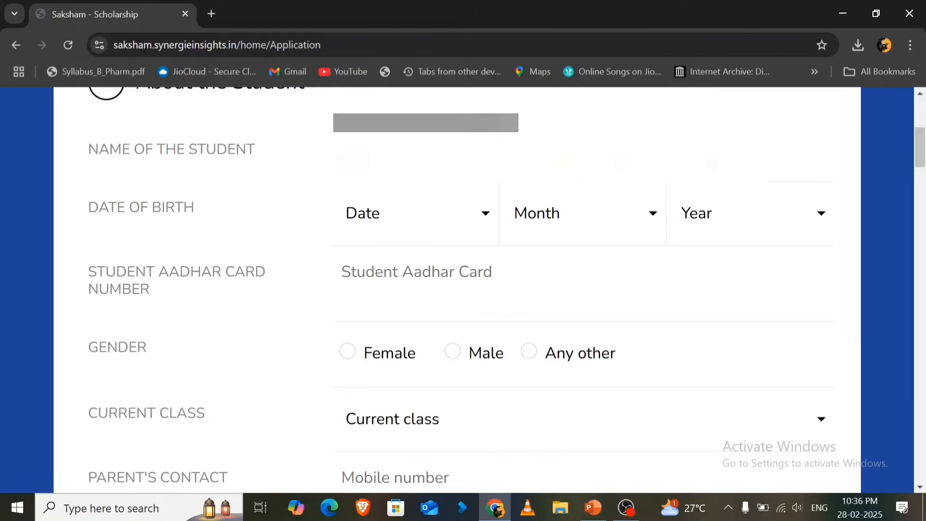
left_click(719, 152)
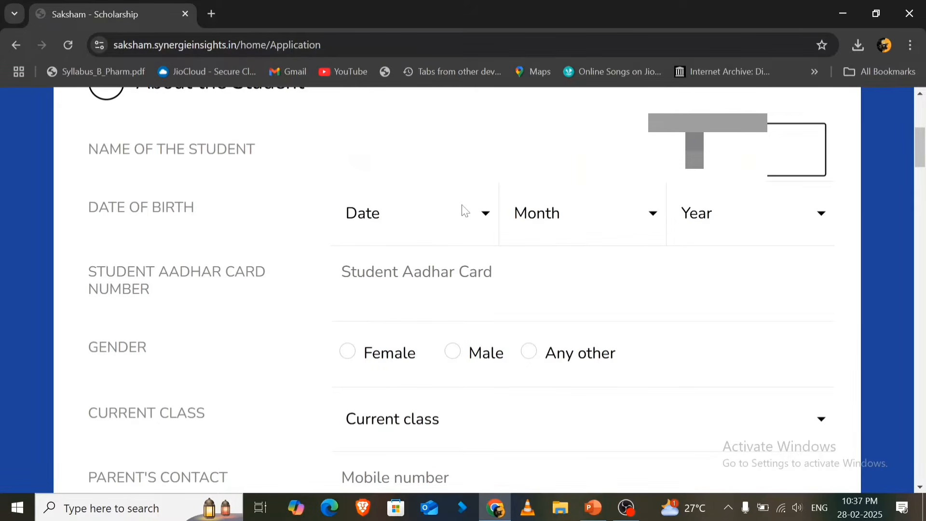
left_click(424, 216)
scroll(386, 367, "down", 8)
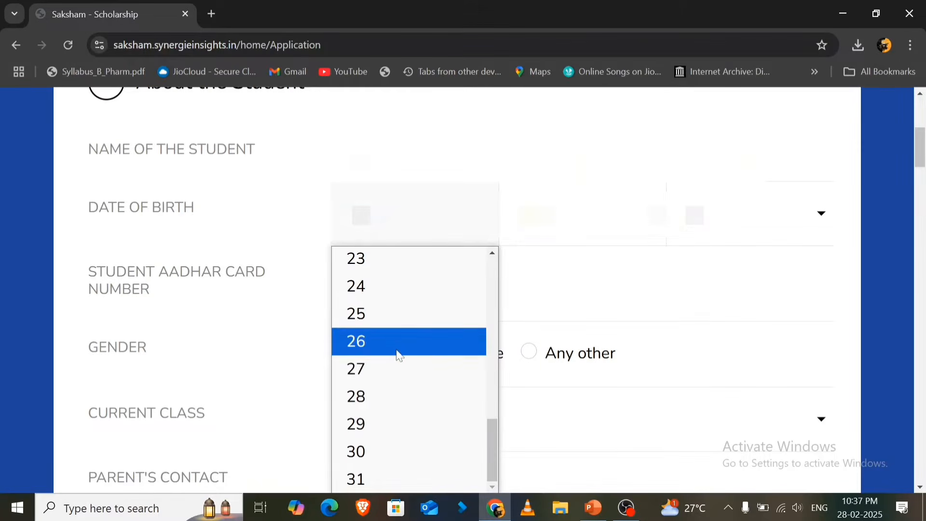
left_click(397, 355)
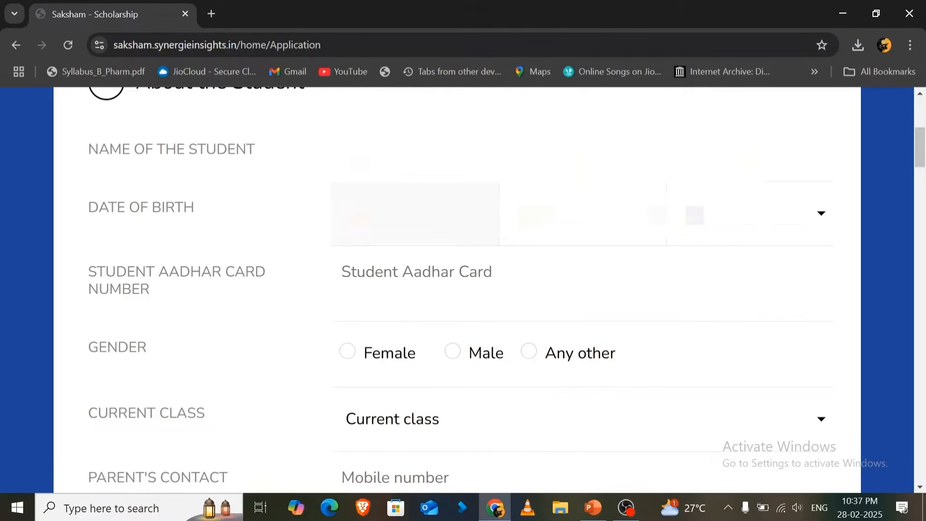
left_click(583, 214)
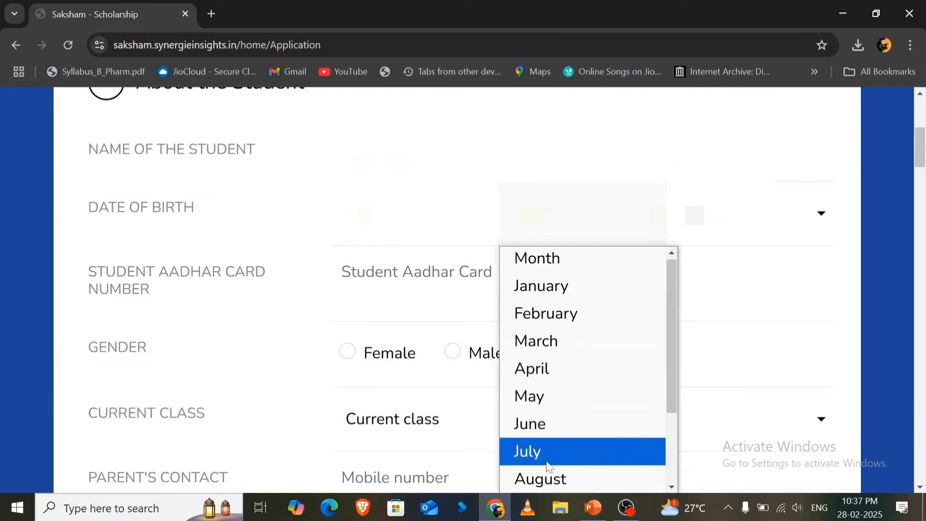
scroll(555, 444, "down", 2)
left_click(562, 423)
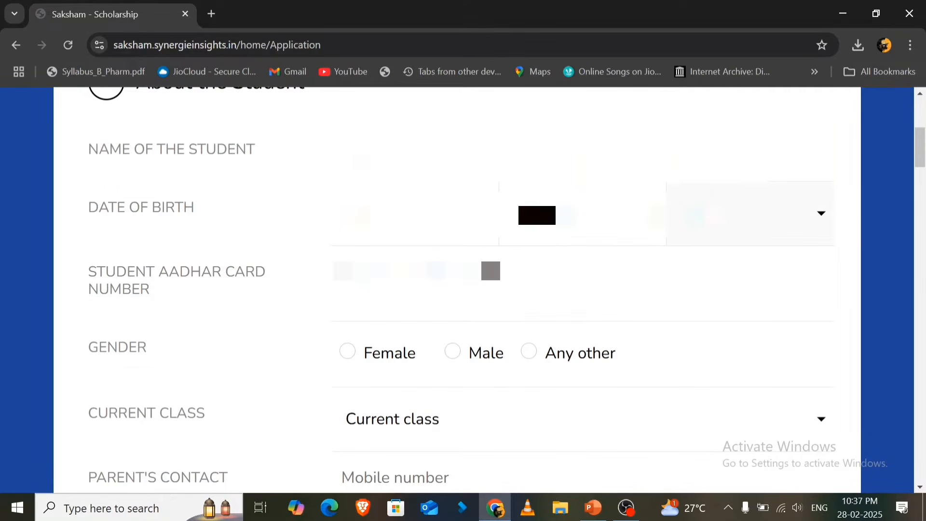
- Enter the student's Aadhar card number and select the student's gender
left_click(582, 272)
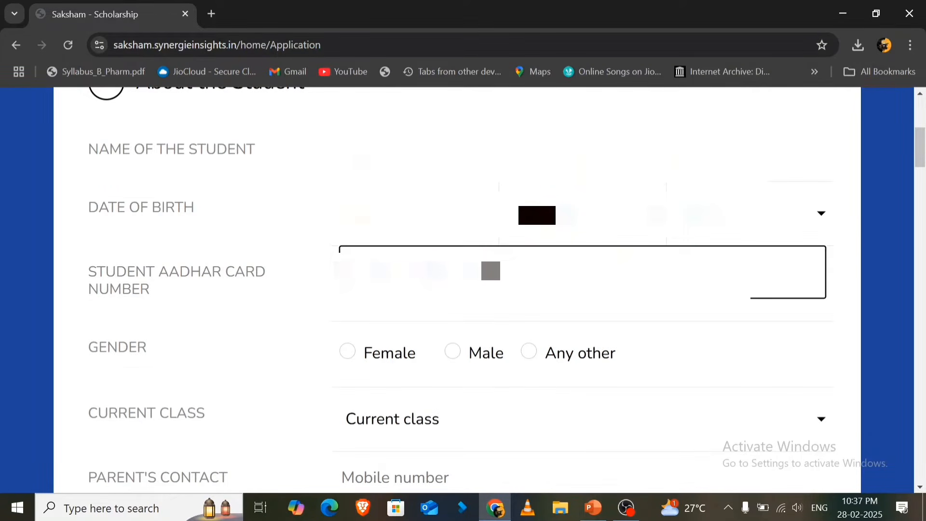
type("*")
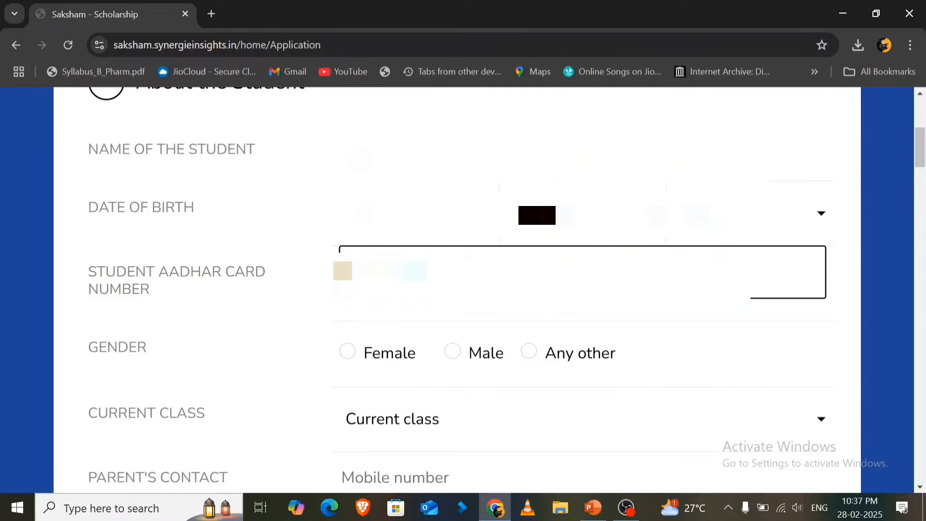
type("***")
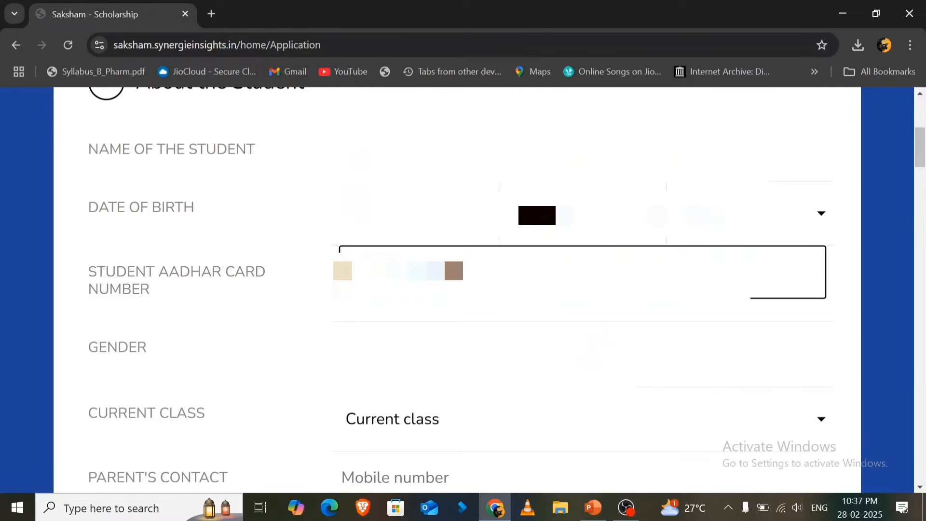
left_click(492, 348)
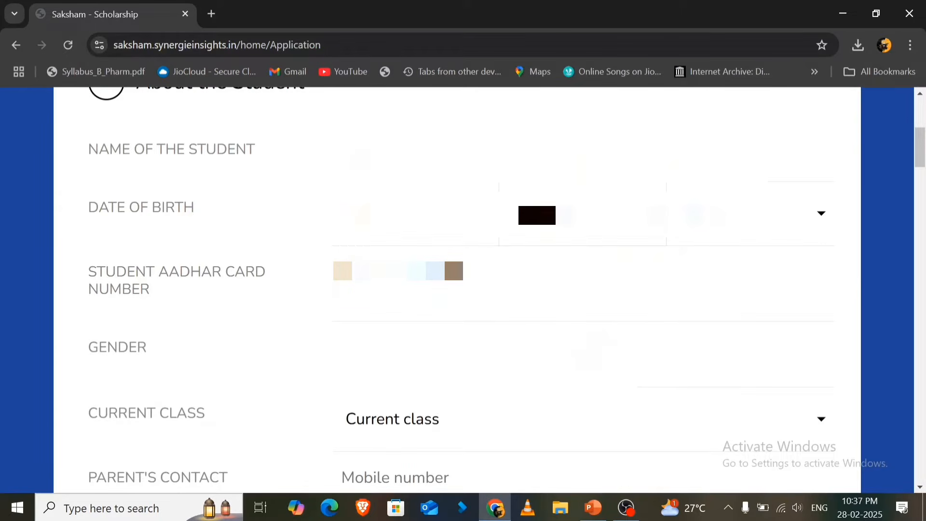
- Set the student's current class to Graduation Year 4
left_click(416, 429)
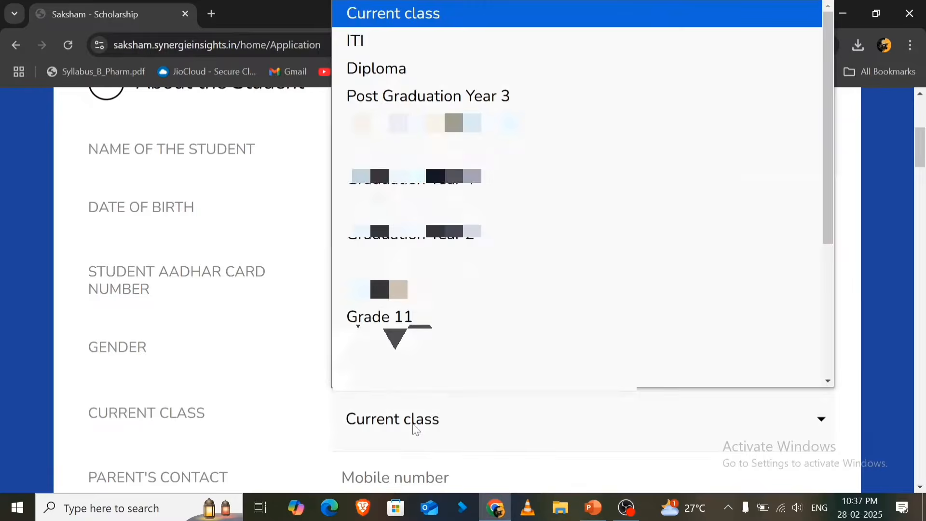
scroll(433, 275, "down", 1)
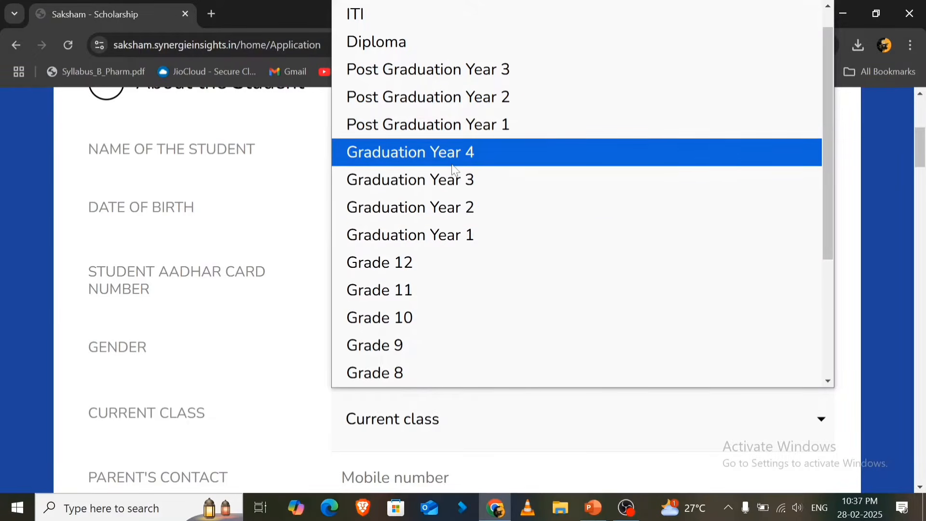
scroll(444, 101, "up", 1)
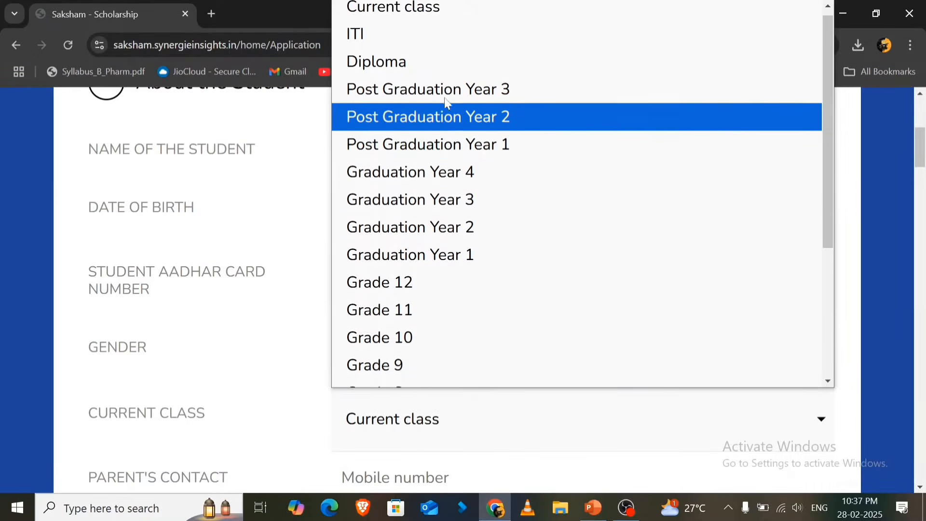
scroll(492, 282, "down", 5)
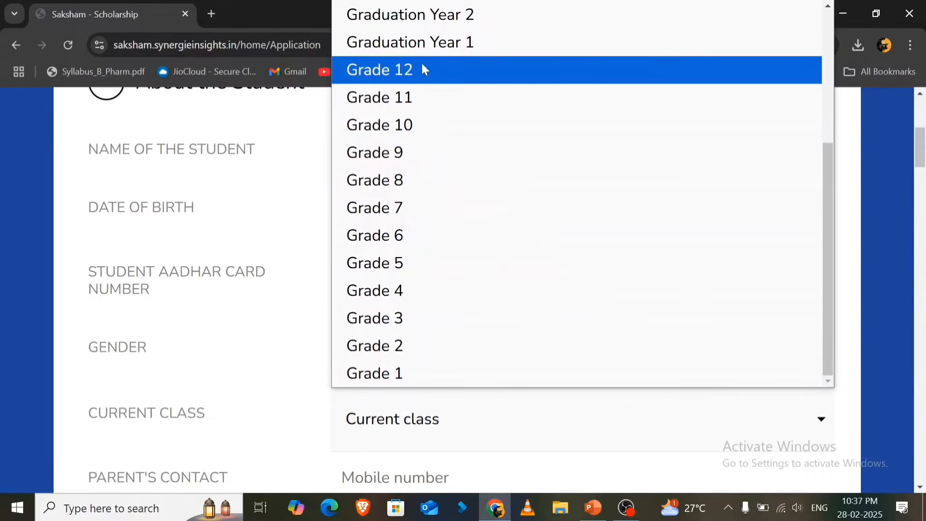
scroll(477, 221, "up", 2)
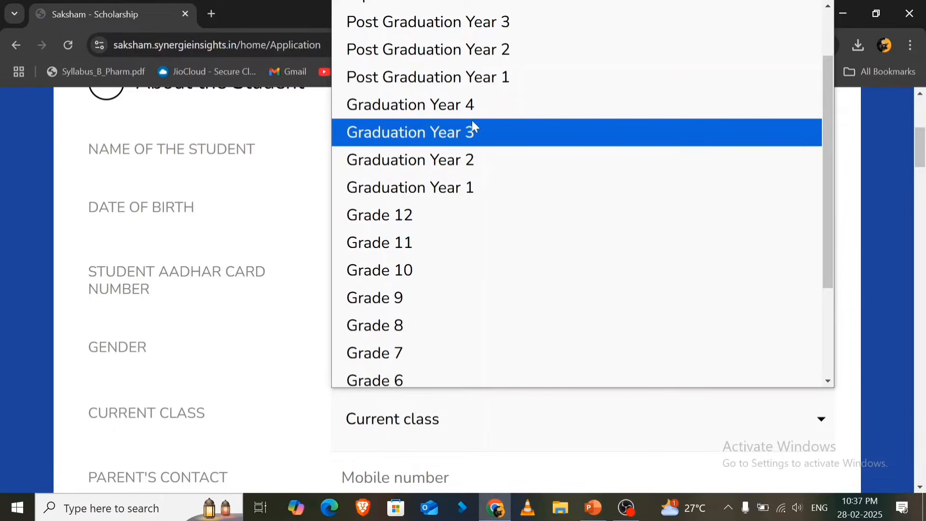
left_click(478, 105)
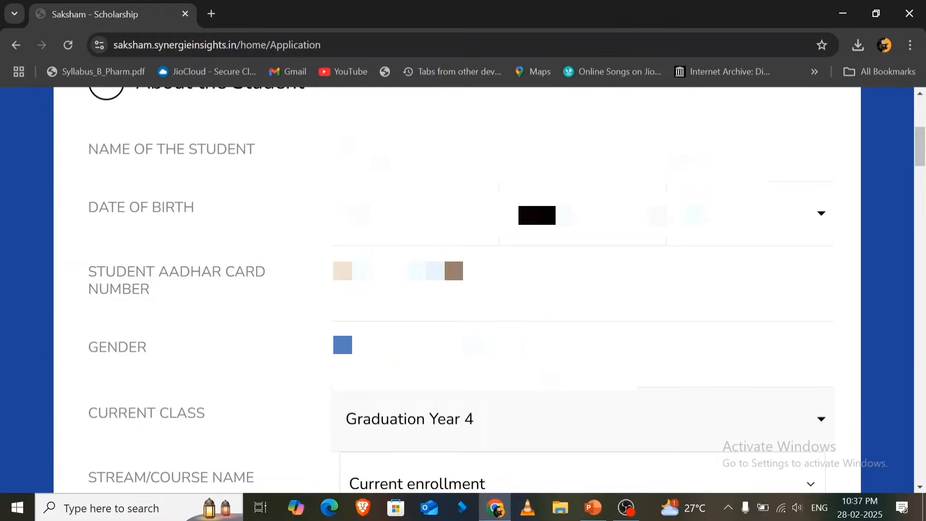
- Set the stream/course name to Others
left_click_drag(87, 482, 255, 480)
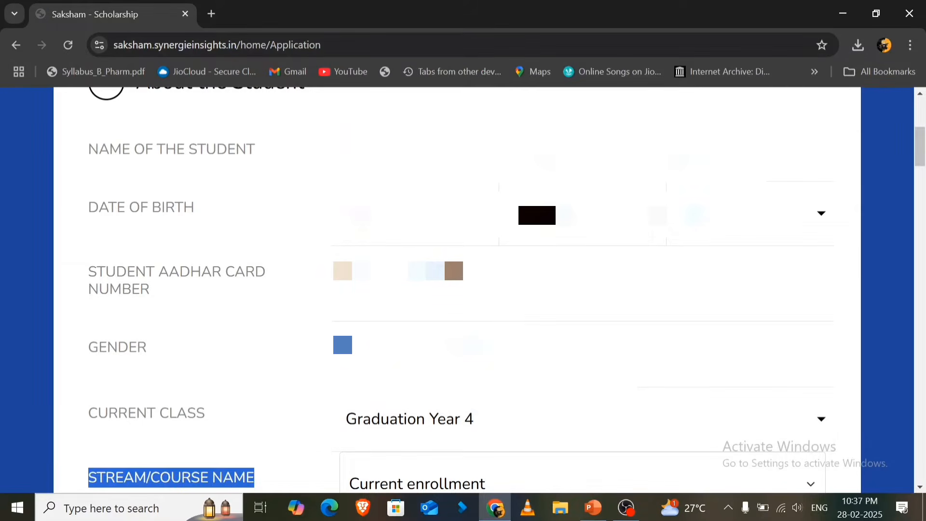
scroll(279, 418, "down", 5)
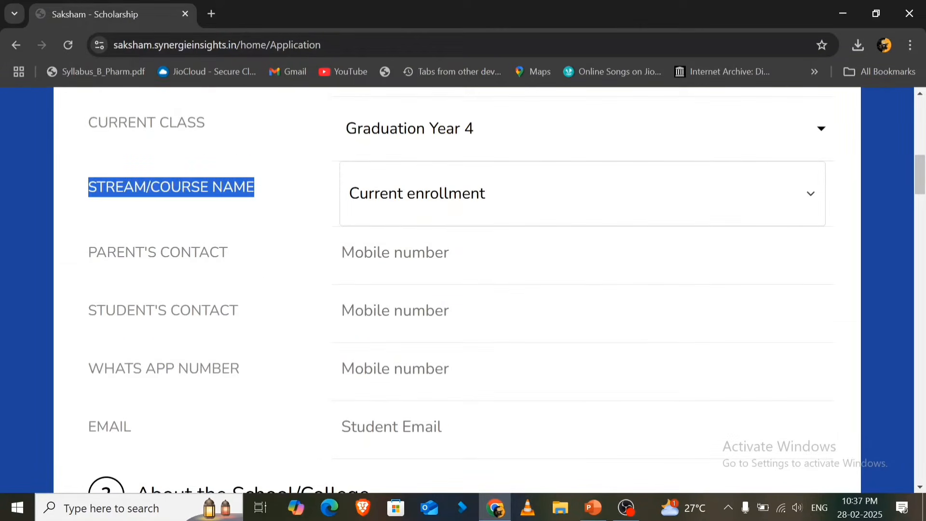
left_click(475, 199)
scroll(475, 296, "down", 3)
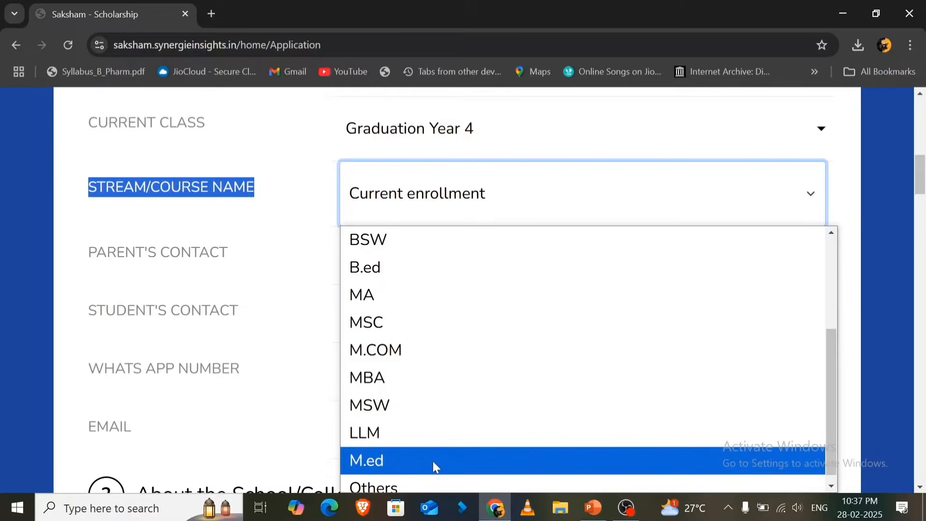
left_click(432, 489)
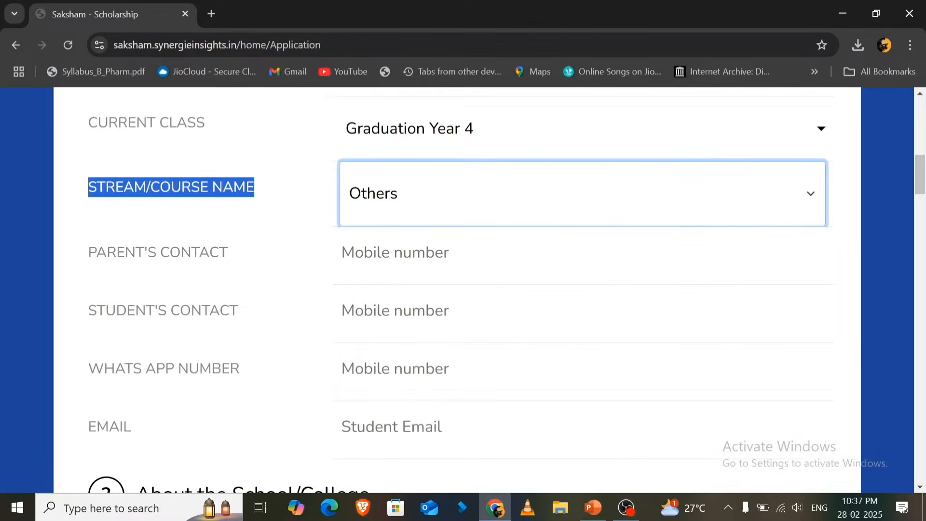
- Enter the parent's mobile number and the student's mobile number in their contact fields
left_click(404, 252)
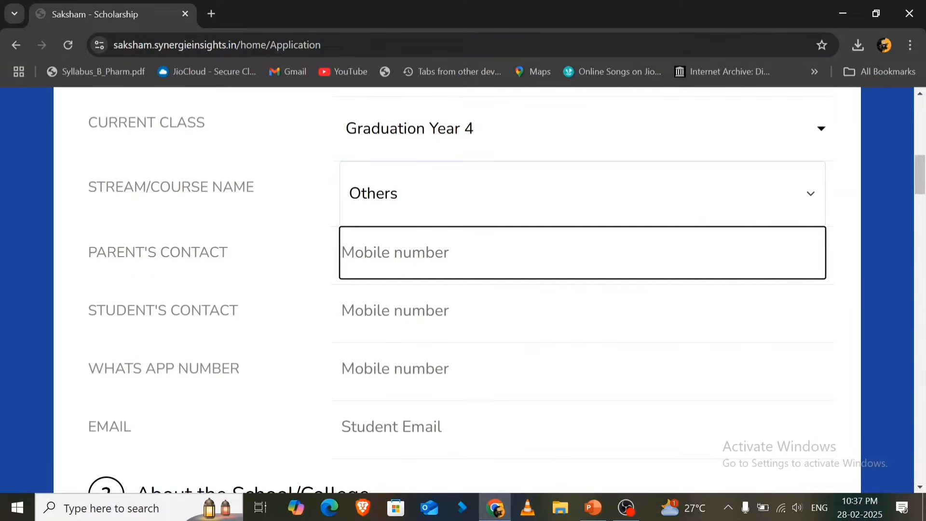
type("9")
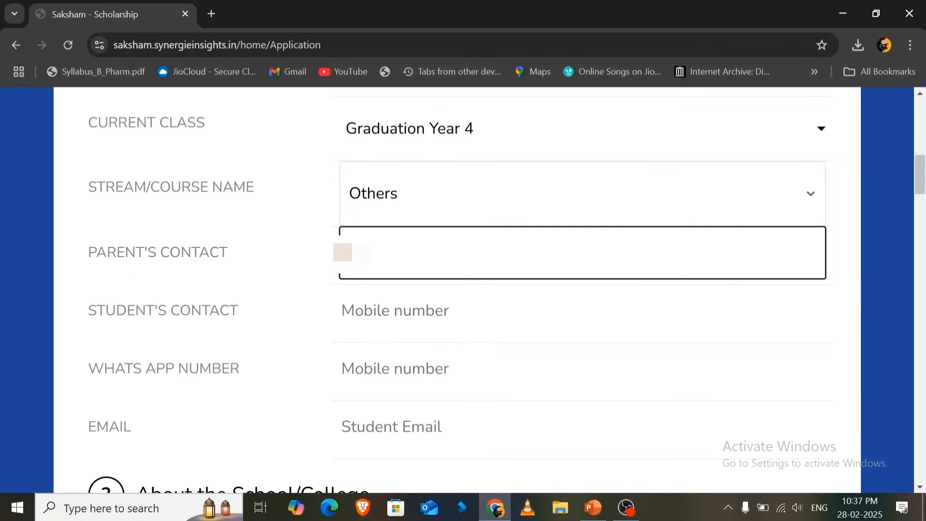
key("Tab")
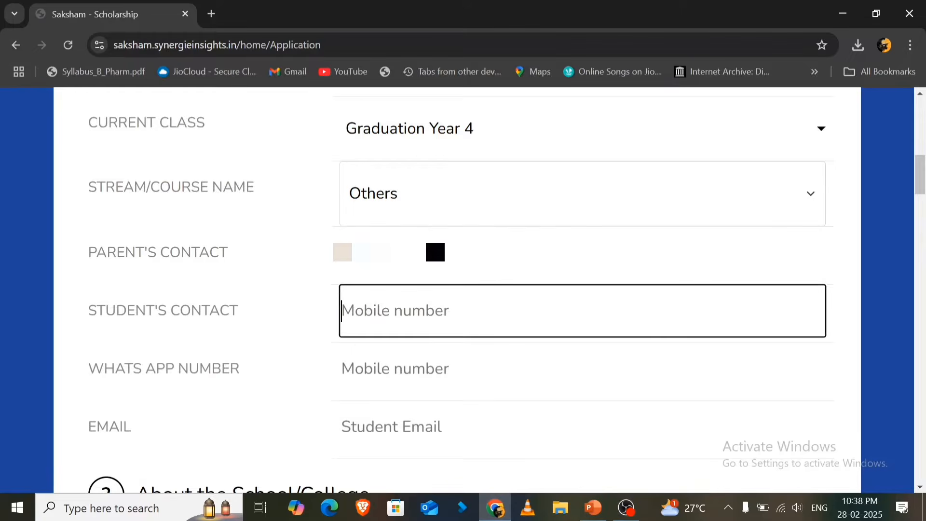
left_click_drag(87, 317, 330, 319)
left_click(347, 315)
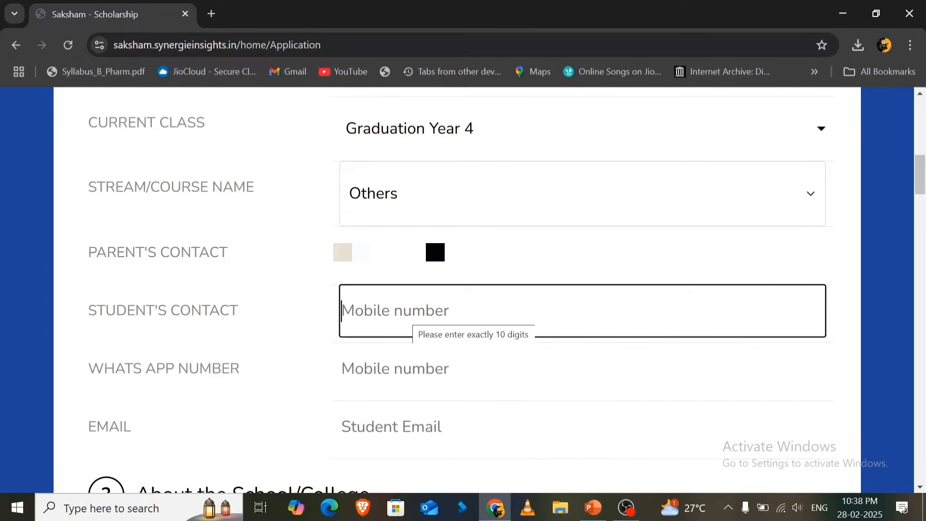
type("9")
key("ctrl+v")
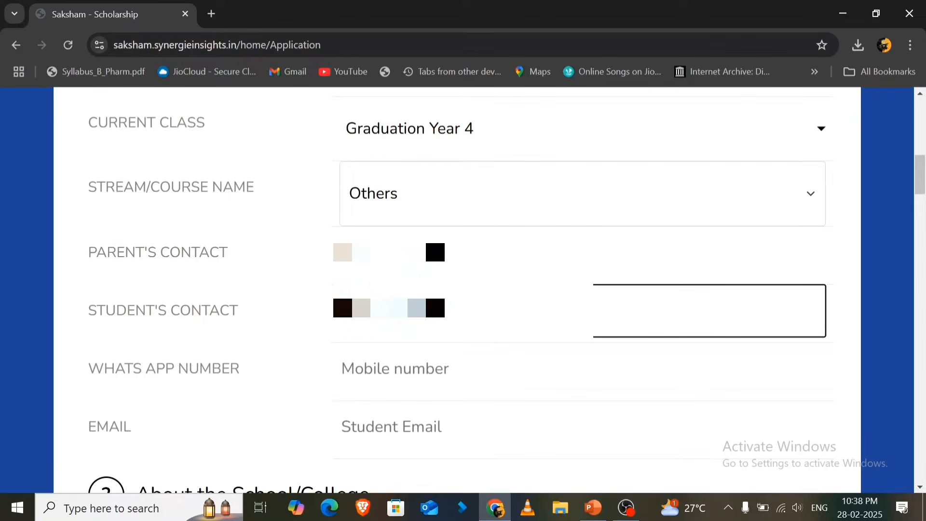
key("Tab")
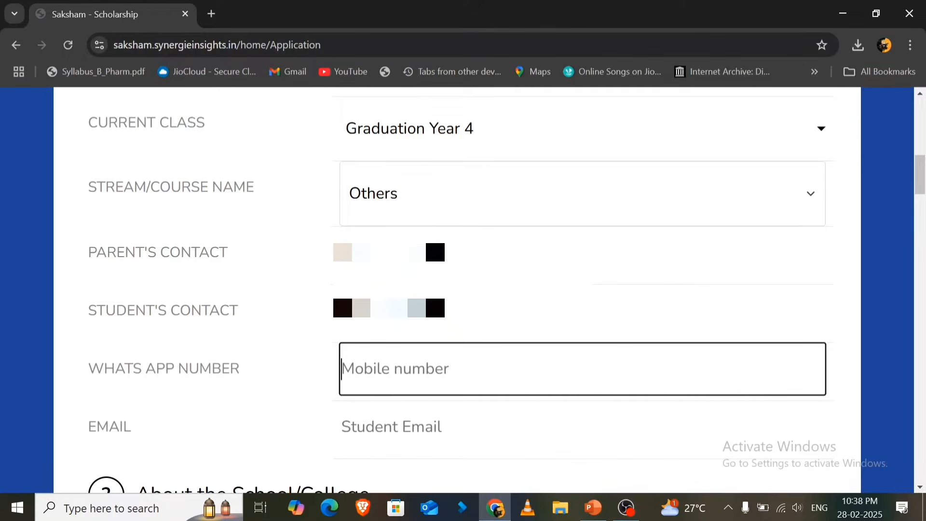
- Enter the student's WhatsApp number and e-mail address
type("99")
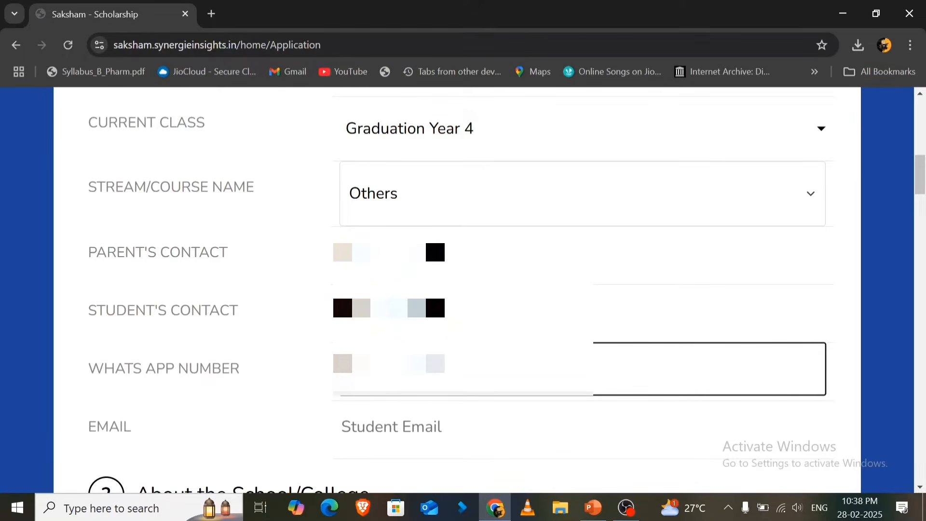
key("Tab")
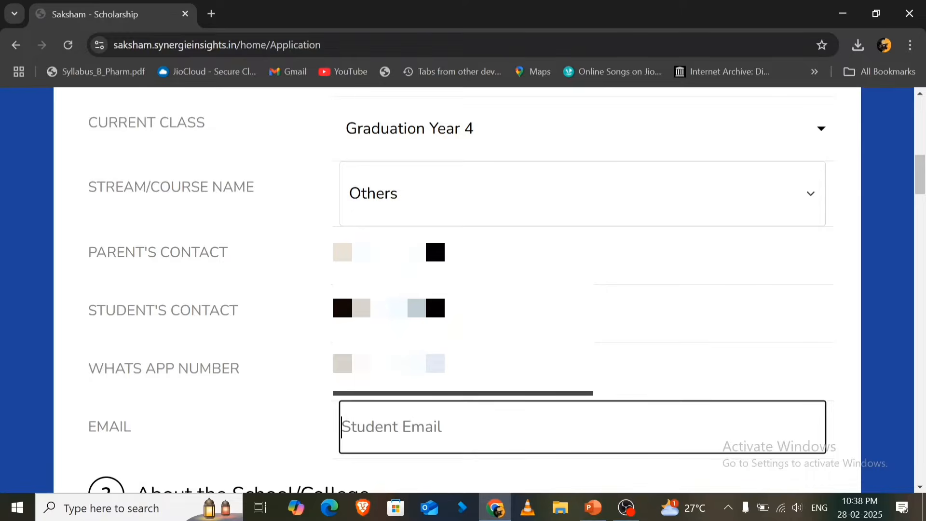
type("s")
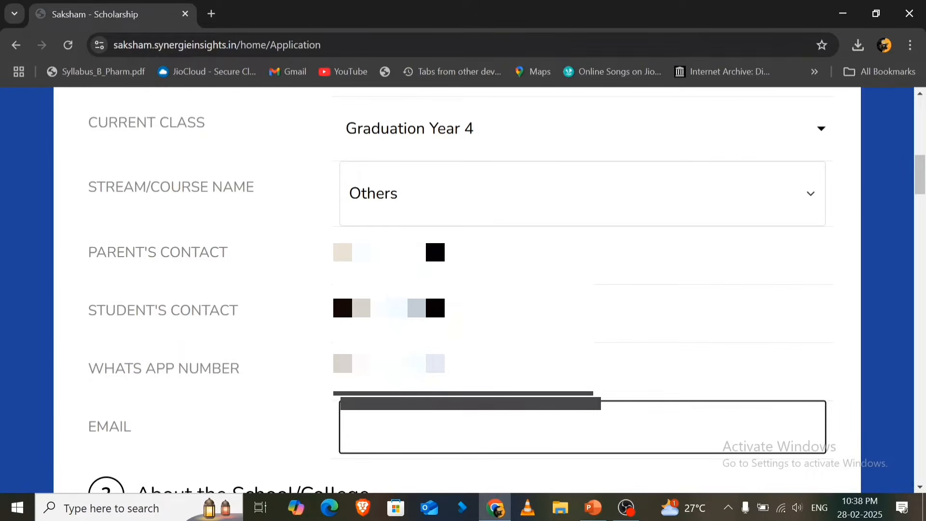
- Fill in the name of the school/college in the About the School/College section
scroll(434, 236, "down", 6)
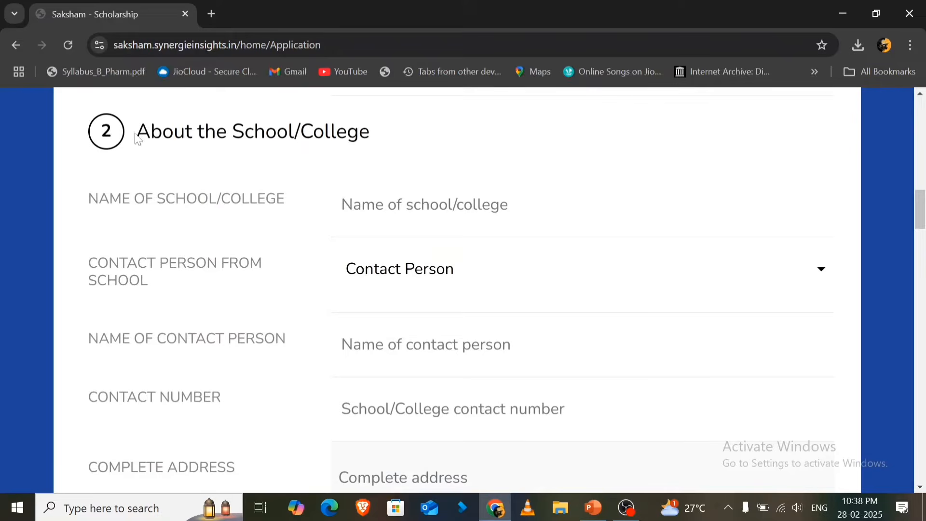
left_click_drag(137, 139, 382, 139)
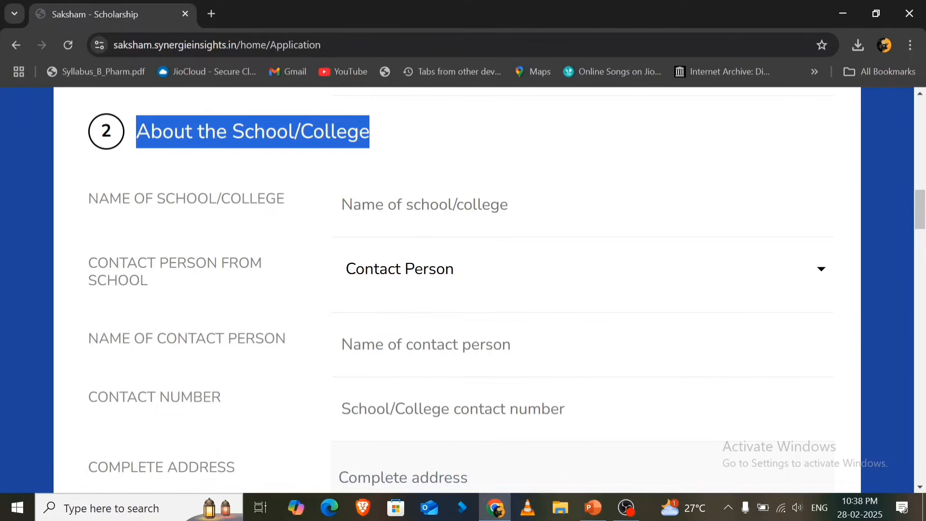
left_click_drag(89, 205, 280, 216)
left_click(482, 213)
scroll(484, 220, "down", 1)
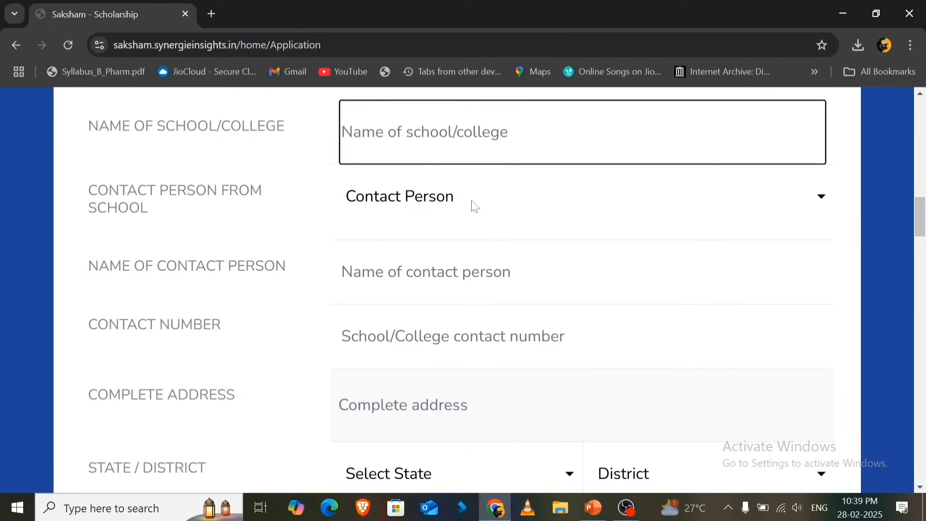
type("Latur ")
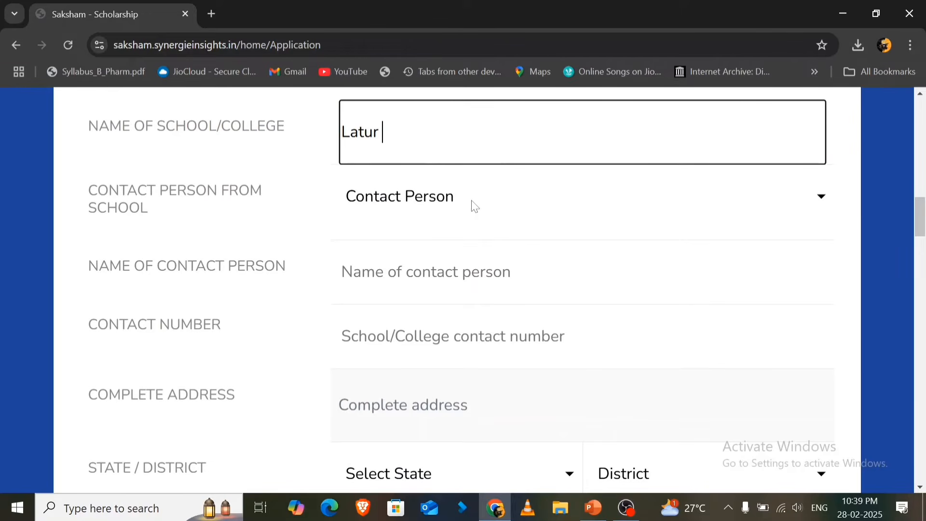
type("college o")
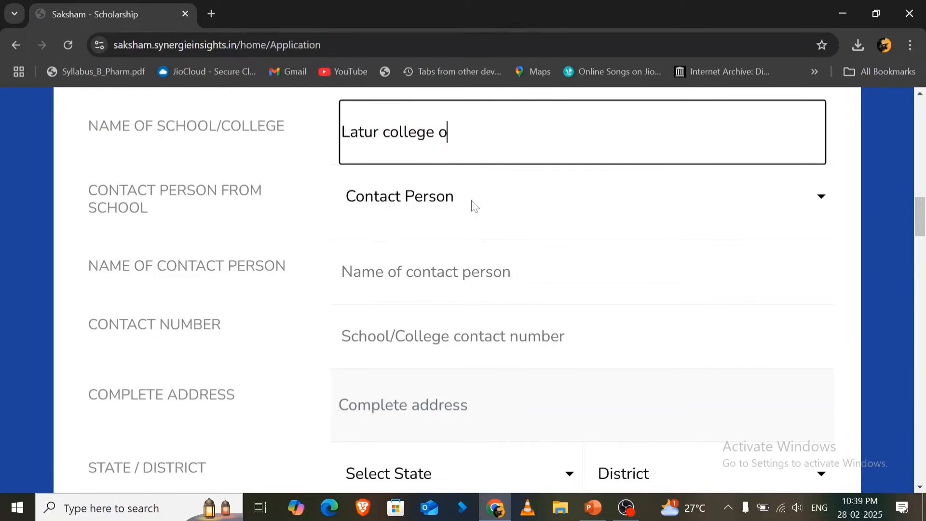
key("ctrl+a")
key("BackSpace")
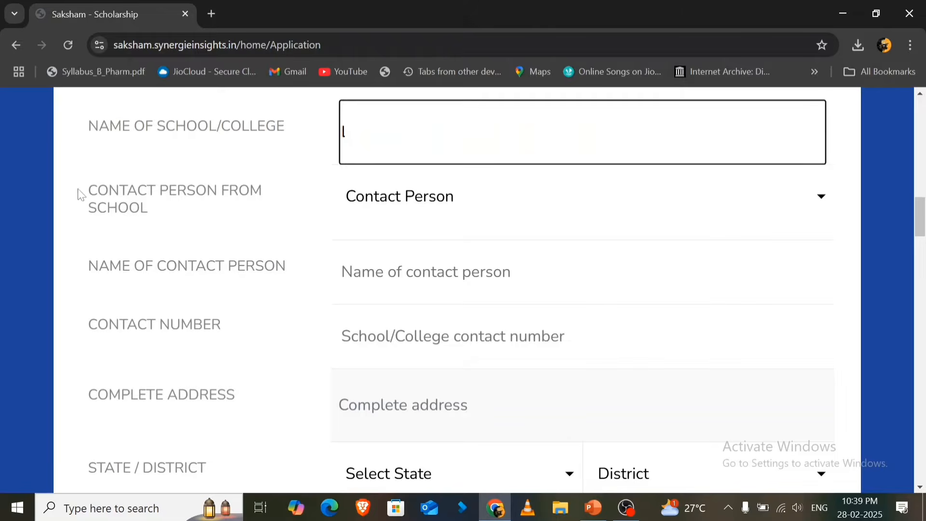
- Set the contact person from school to Class Teacher
left_click_drag(79, 192, 158, 221)
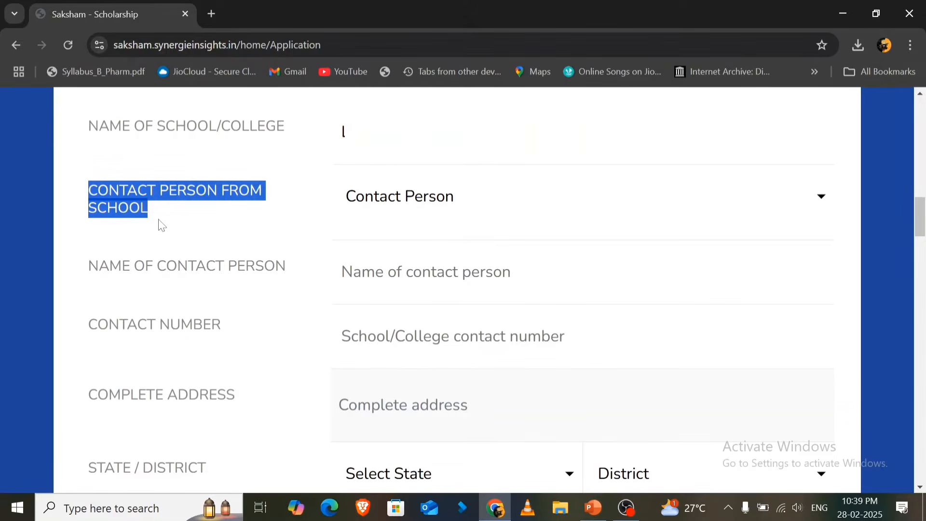
left_click(395, 200)
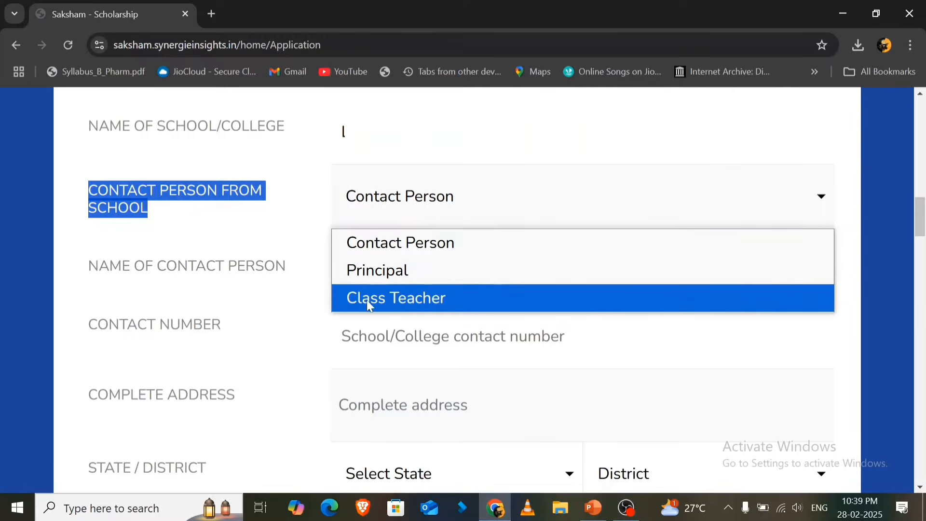
left_click(180, 216)
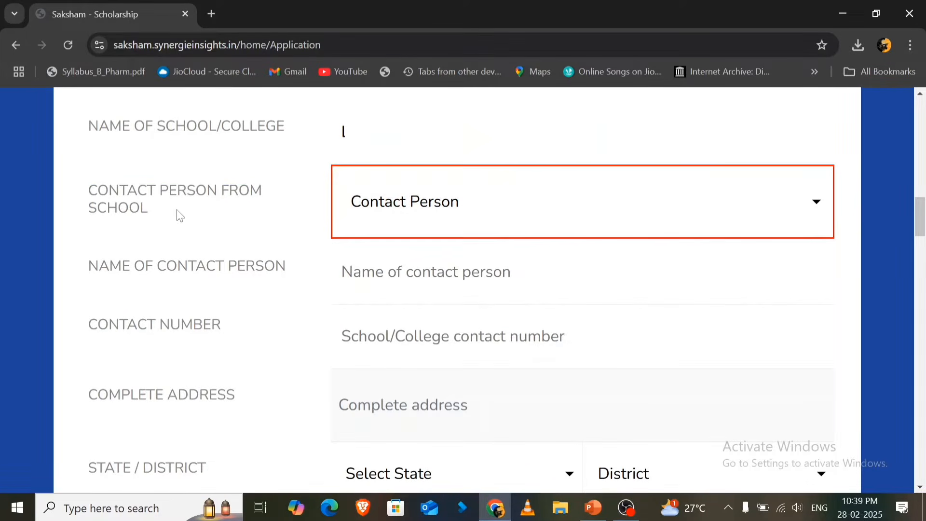
left_click(416, 213)
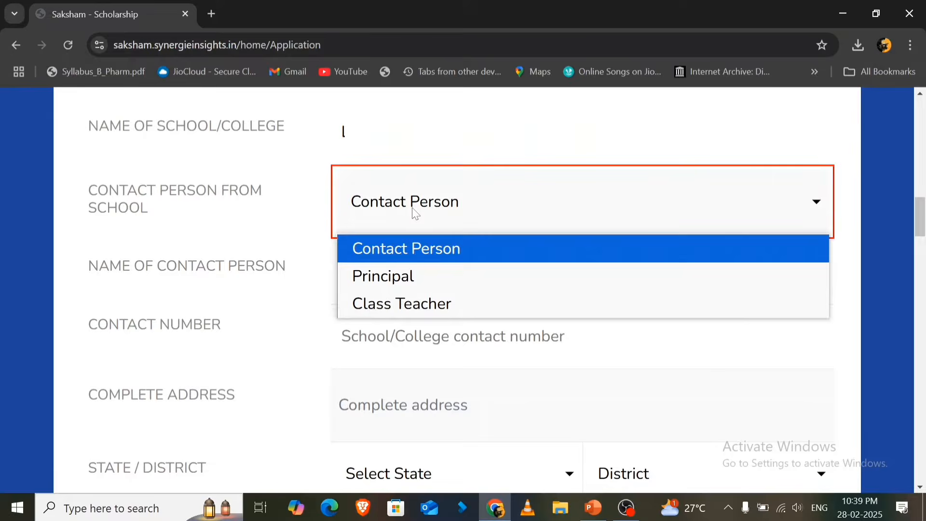
left_click(398, 303)
- Enter the contact person's name and the school/college contact number
left_click(406, 273)
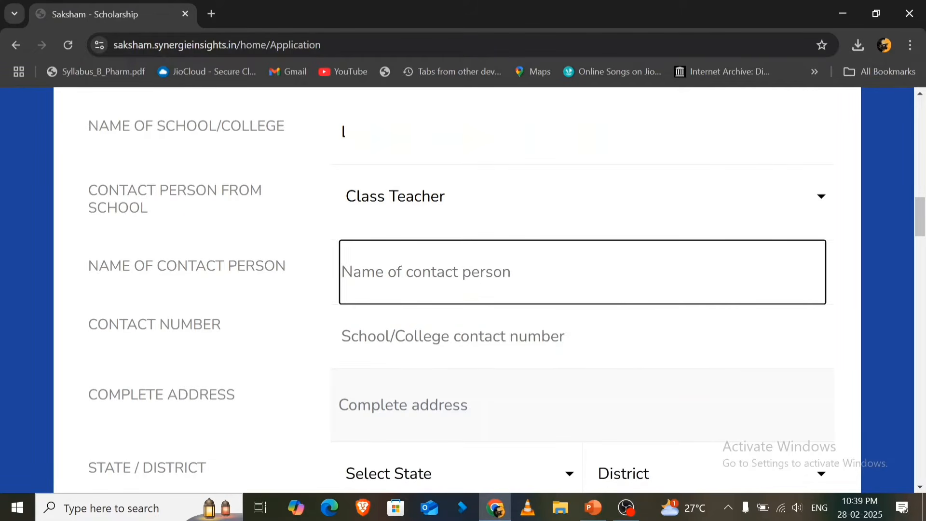
type("Dr")
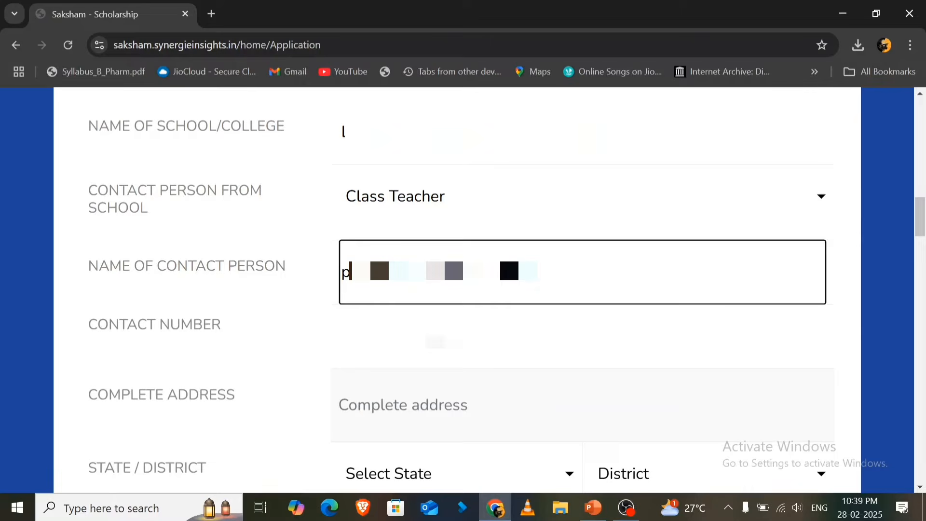
left_click(410, 337)
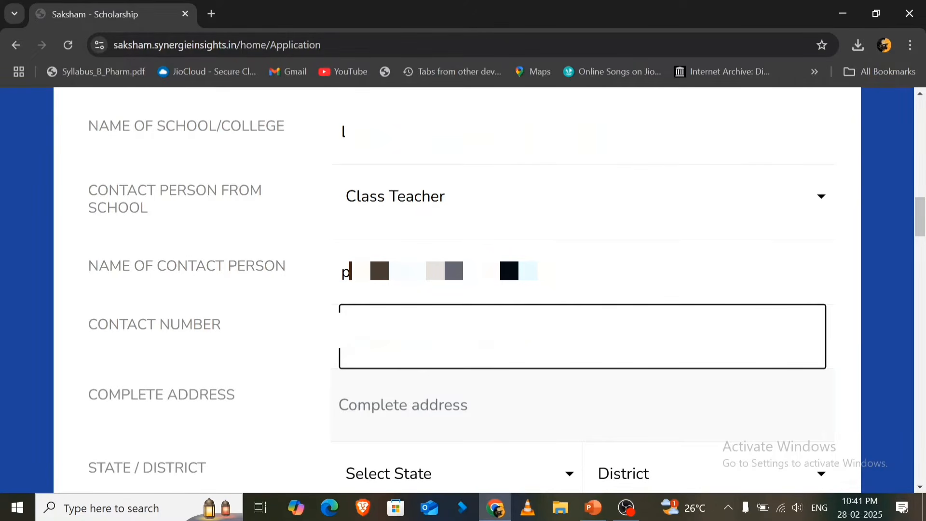
- Fill in the complete address of the school/college
left_click(403, 405)
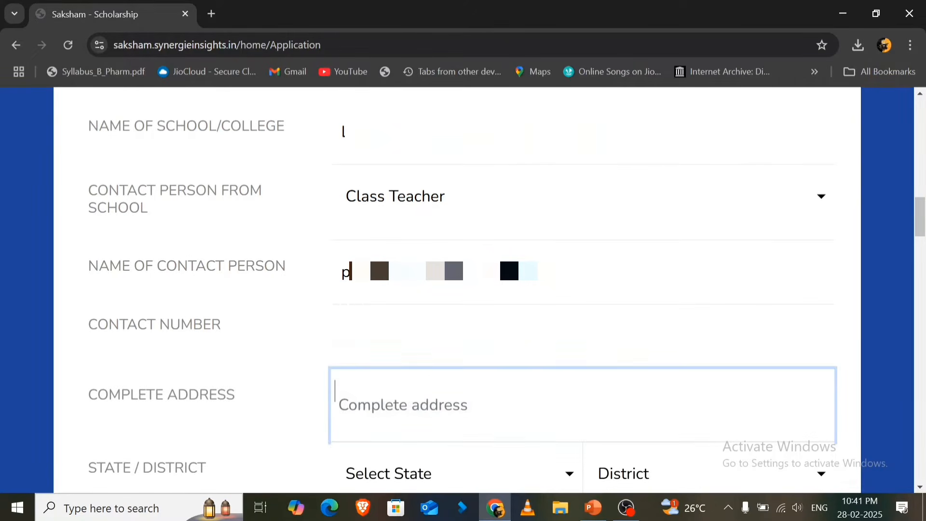
type("H")
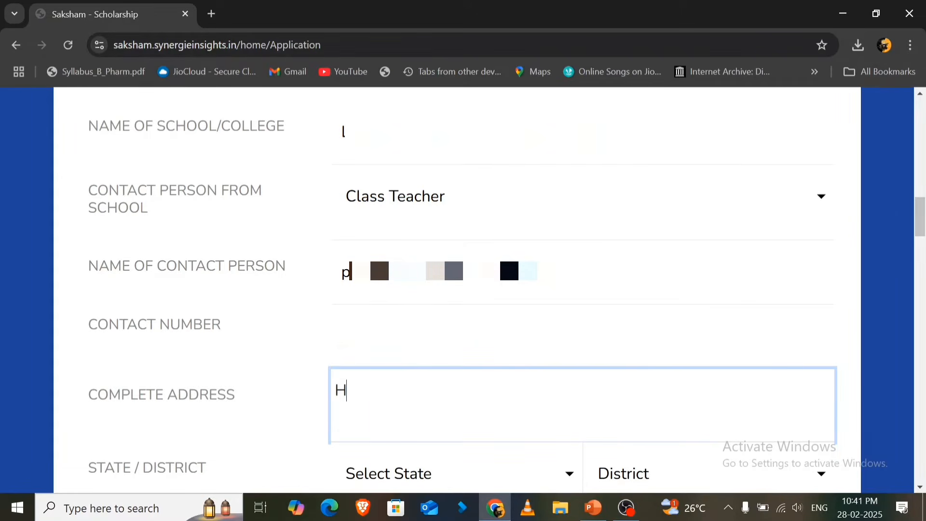
type("asegaon")
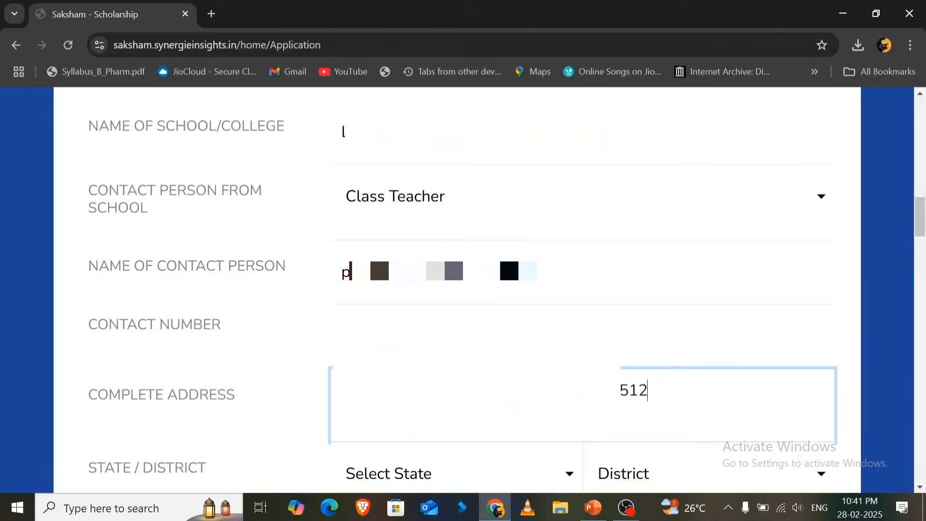
- Set the school/college's state to Maharashtra and its district to Latur
left_click(455, 476)
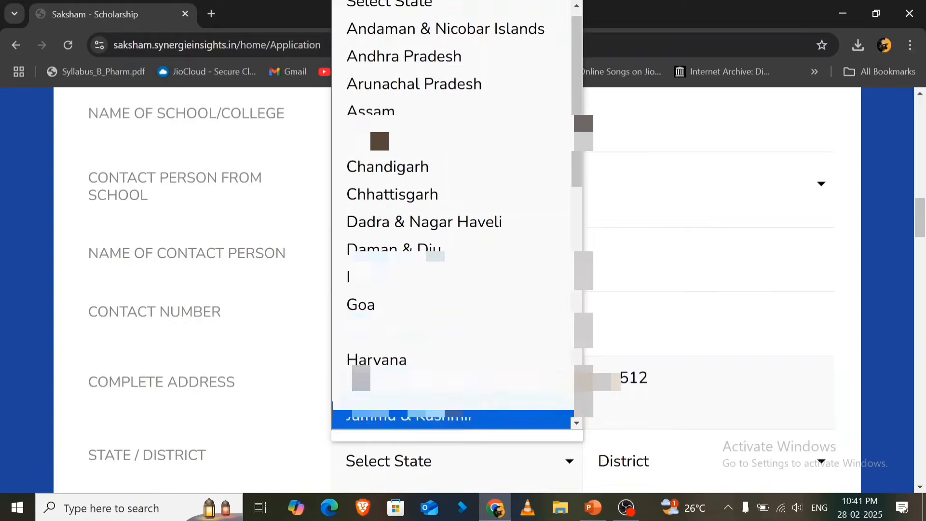
scroll(444, 386, "down", 4)
left_click(430, 289)
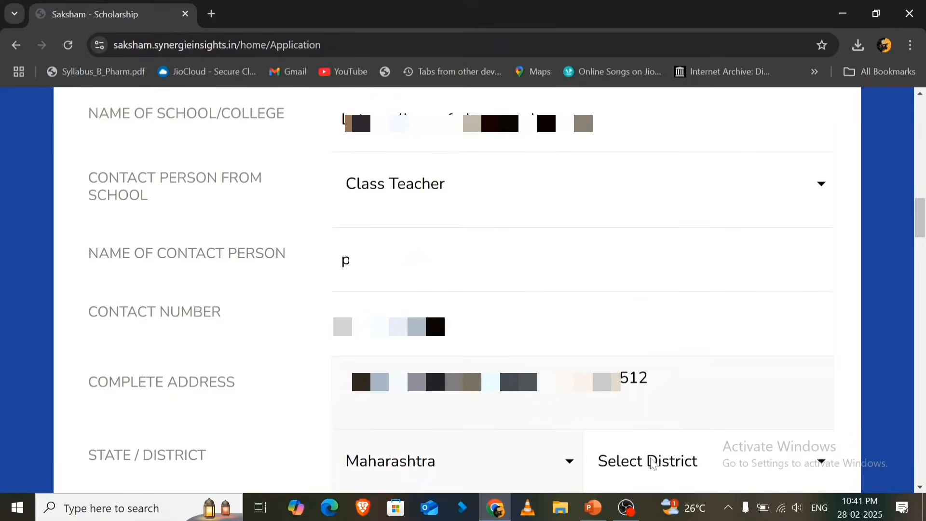
left_click(642, 461)
scroll(675, 309, "down", 5)
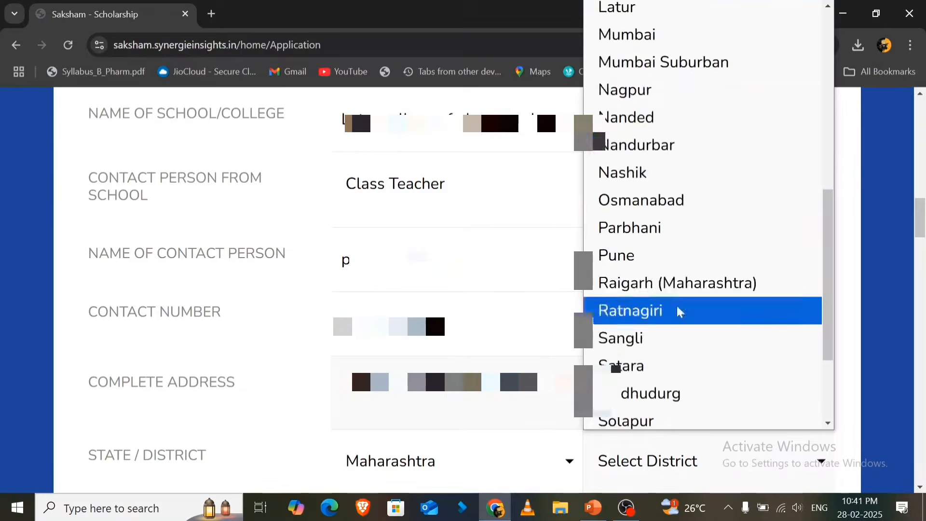
left_click(622, 11)
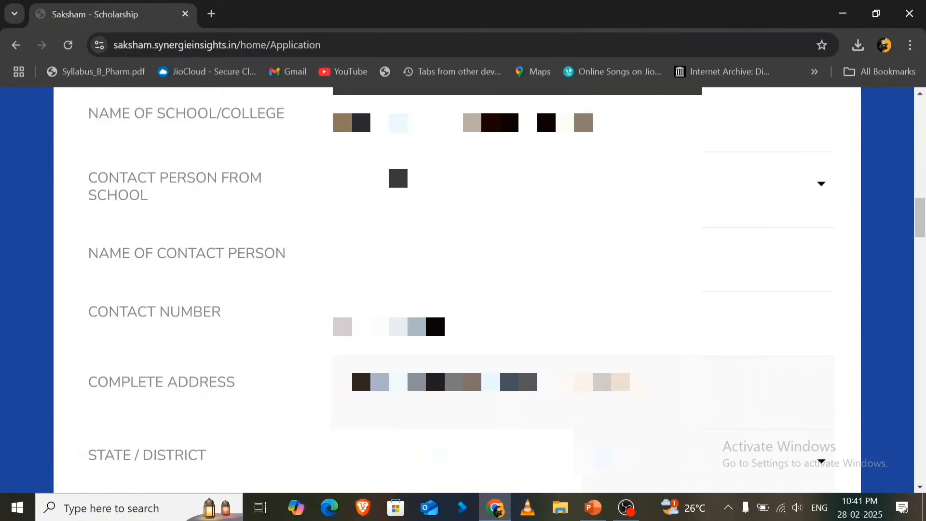
- Enter the postal pin code of the school/college
scroll(341, 217, "down", 3)
scroll(340, 217, "down", 3)
left_click(341, 218)
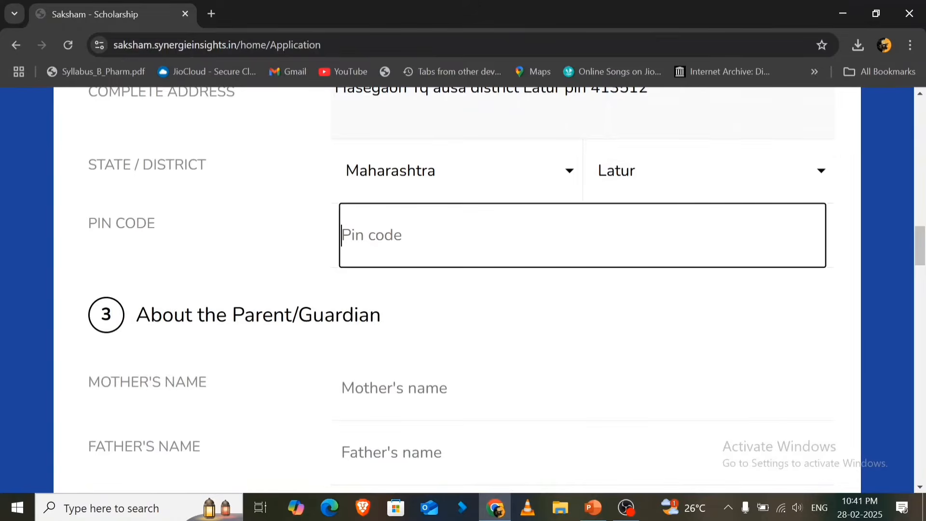
type("413512")
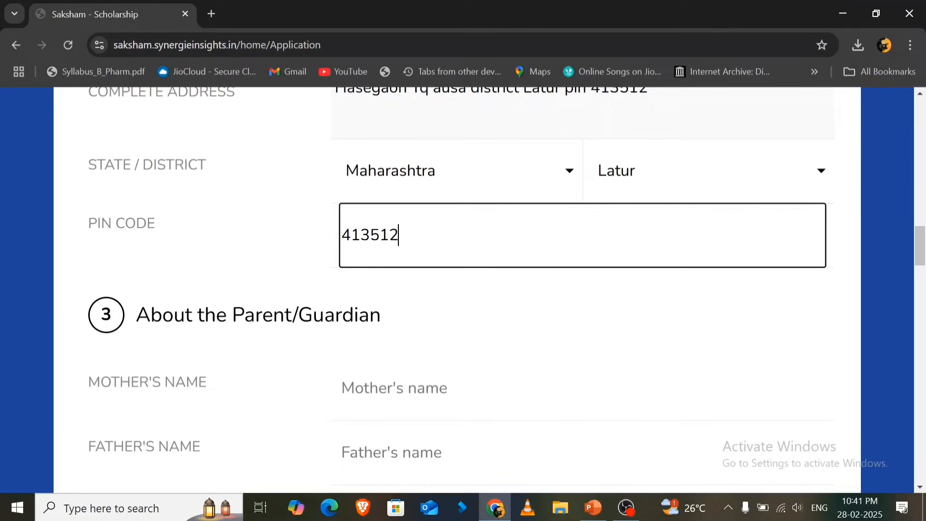
- Review the mother's name, father's name, guardian's name and address fields required in the About the Parent/Guardian section
scroll(413, 257, "down", 5)
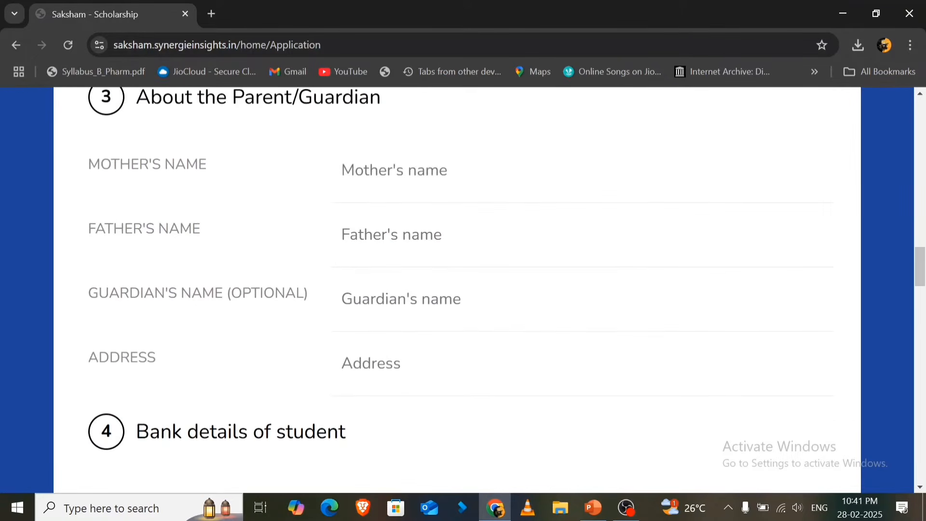
left_click_drag(136, 99, 381, 99)
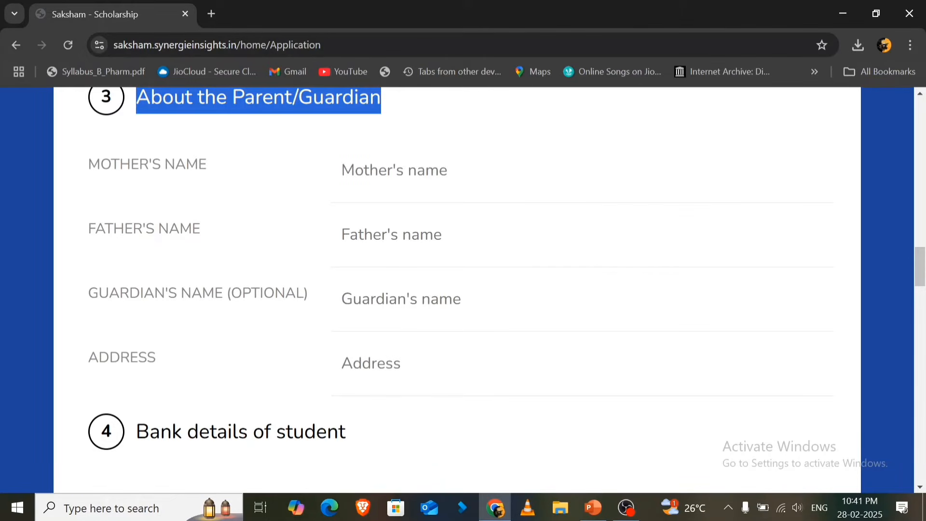
left_click_drag(88, 164, 224, 169)
left_click_drag(89, 228, 196, 229)
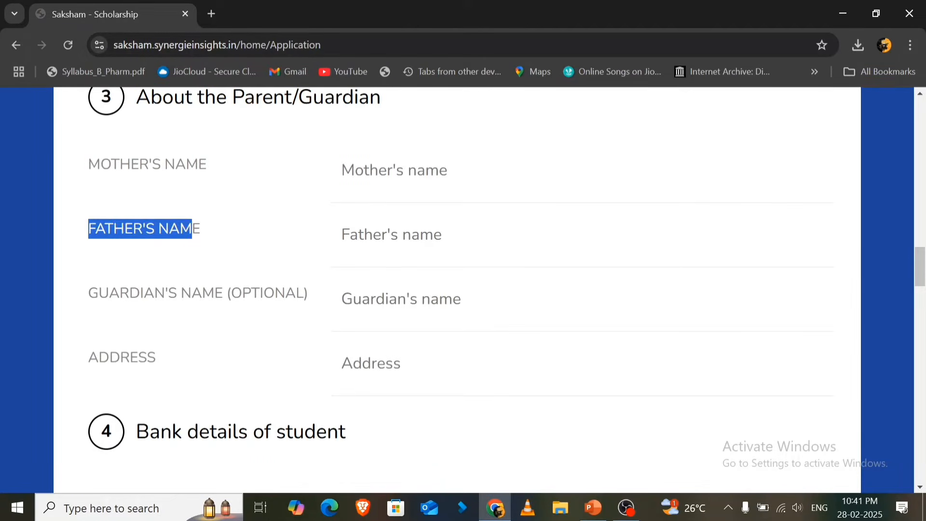
left_click_drag(109, 292, 242, 293)
left_click_drag(88, 358, 175, 355)
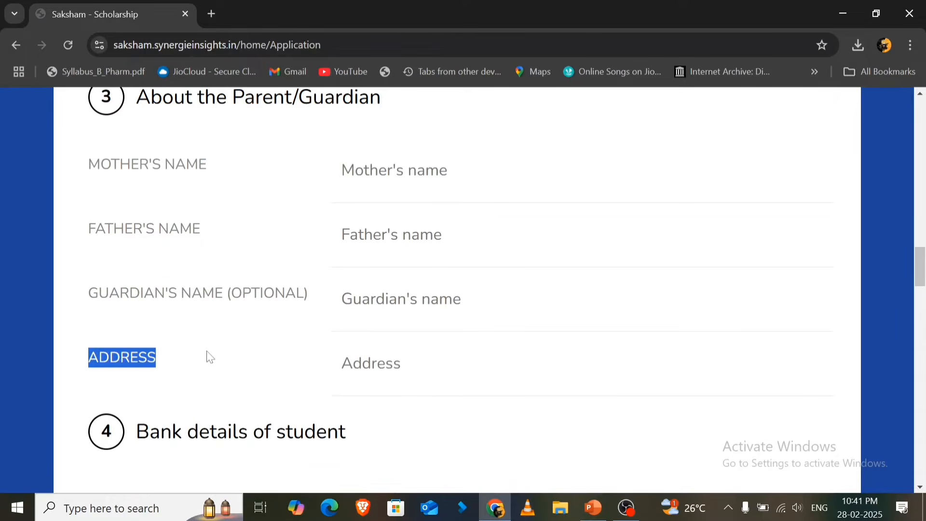
scroll(256, 351, "up", 1)
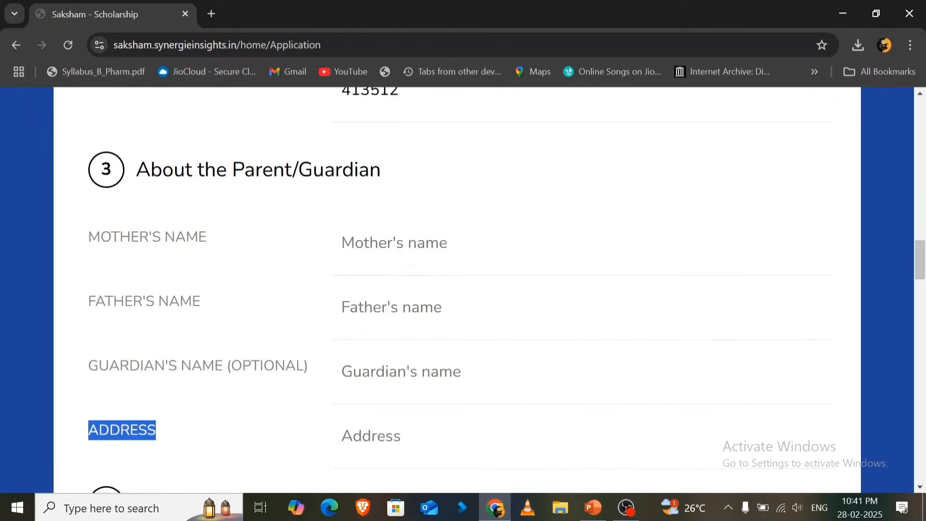
scroll(256, 352, "down", 1)
- Enter the mother's name and the father's name in the About the Parent/Guardian section
left_click(434, 170)
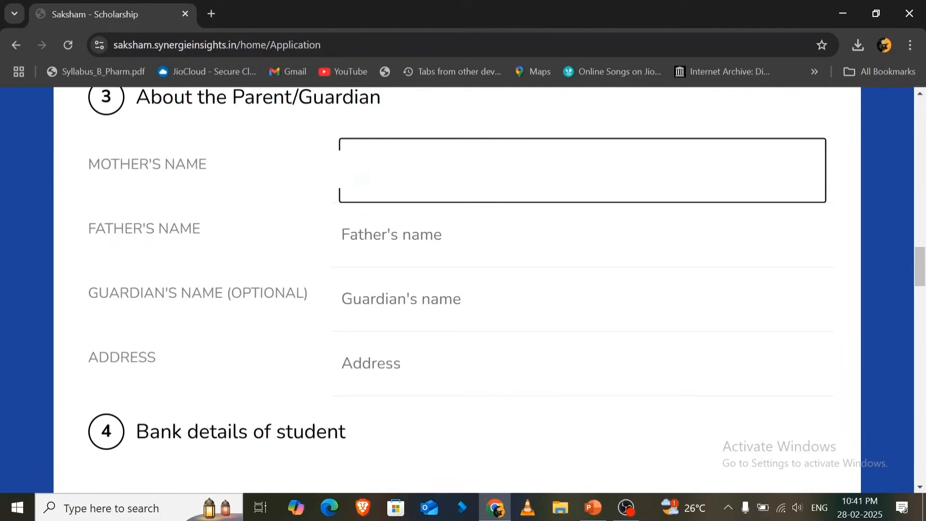
left_click(391, 234)
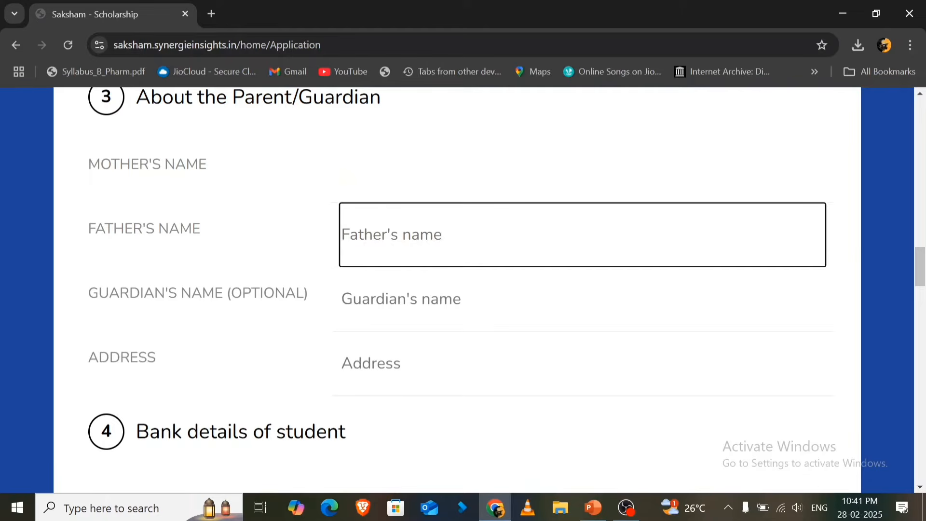
type("M")
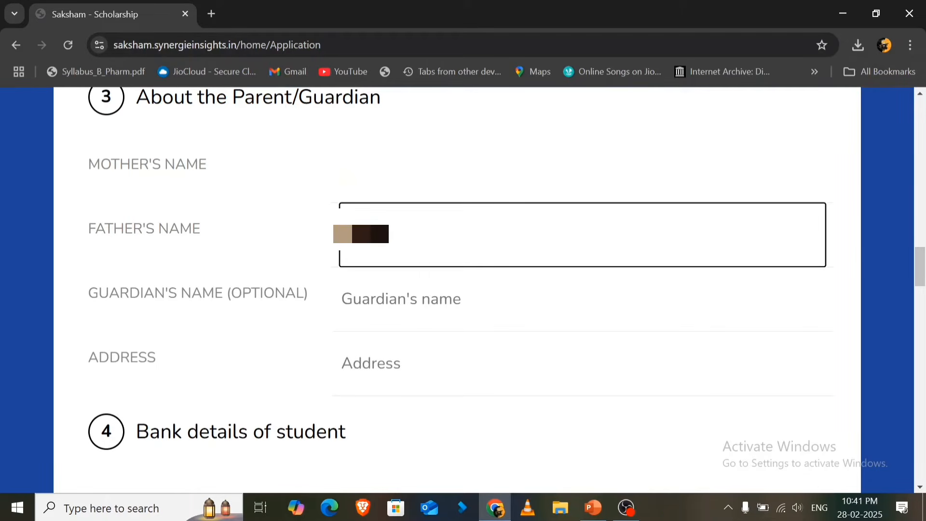
key("BackSpace")
type("**")
key("BackSpace")
- Fill in the parent's address in the About the Parent/Guardian section
left_click(371, 364)
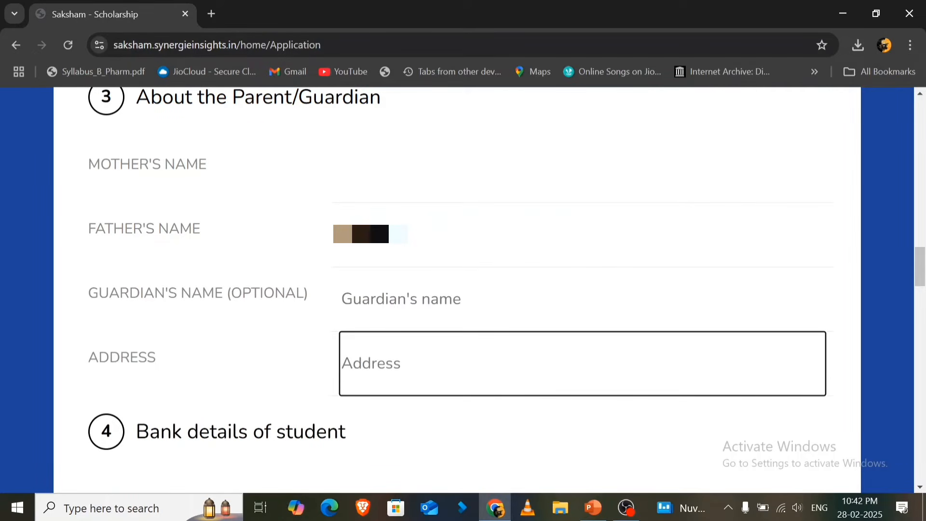
type("At post")
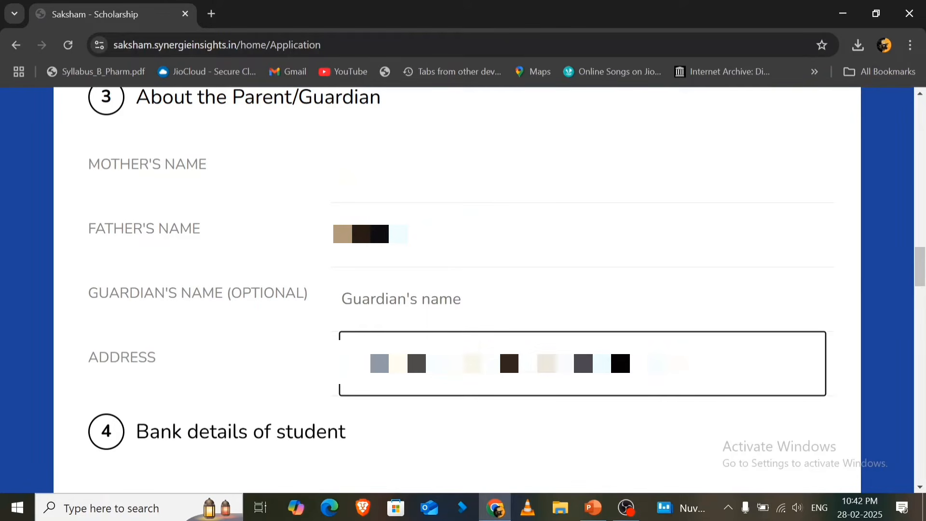
- In the student's bank details, select the account holder's name and enter BANK OF BARODA as the bank name
scroll(581, 346, "down", 6)
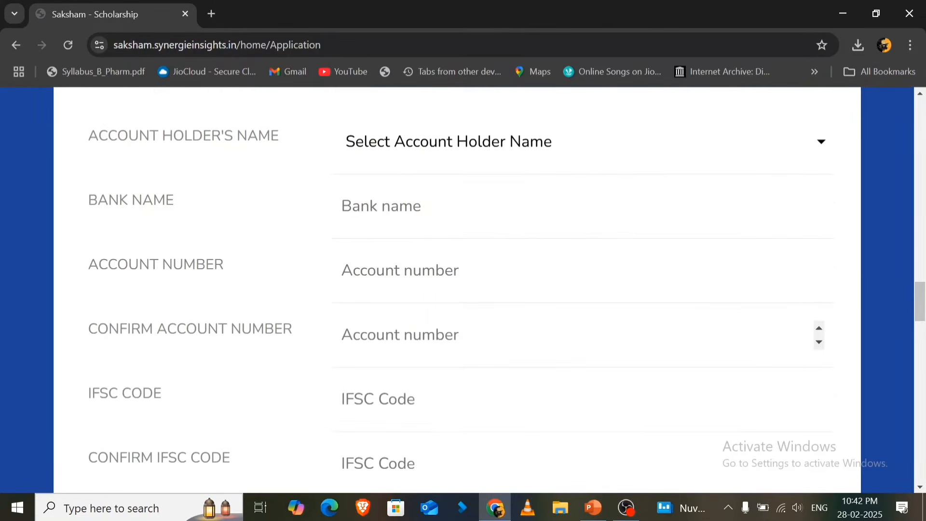
scroll(580, 347, "up", 1)
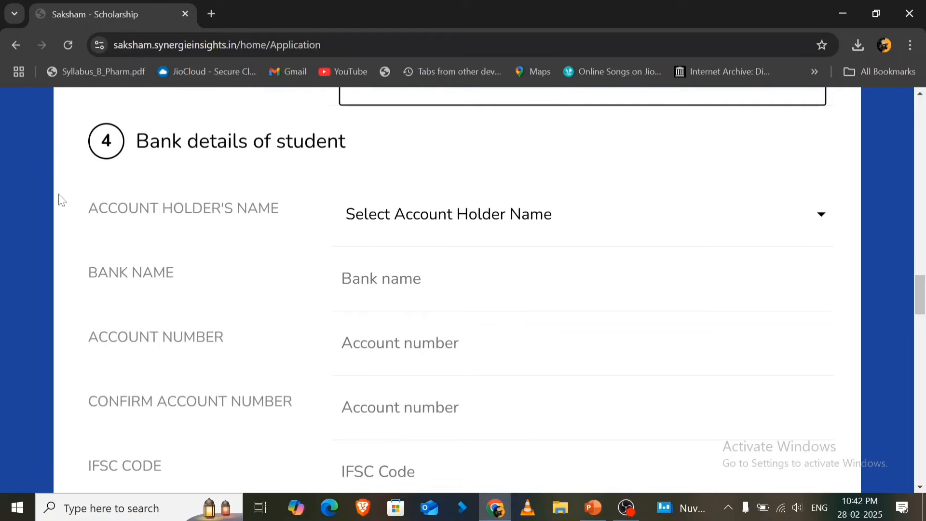
left_click_drag(136, 147, 355, 153)
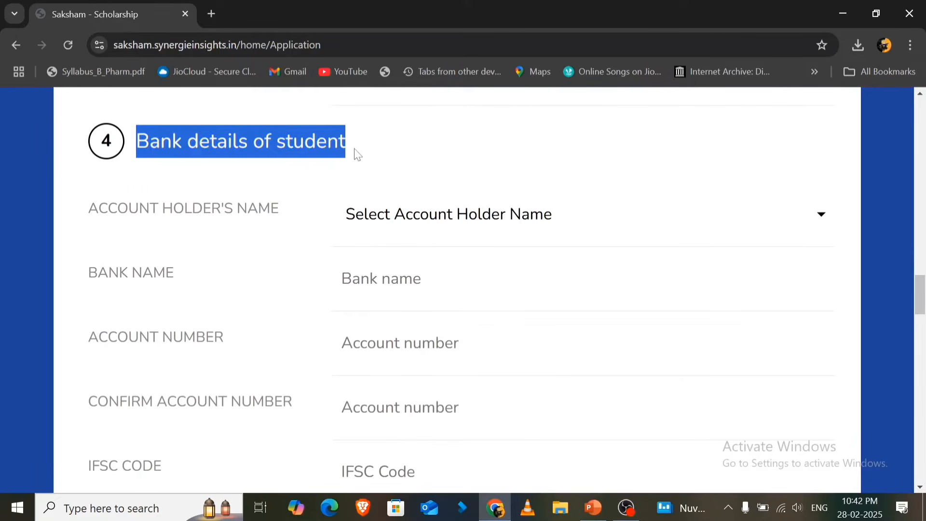
left_click(405, 222)
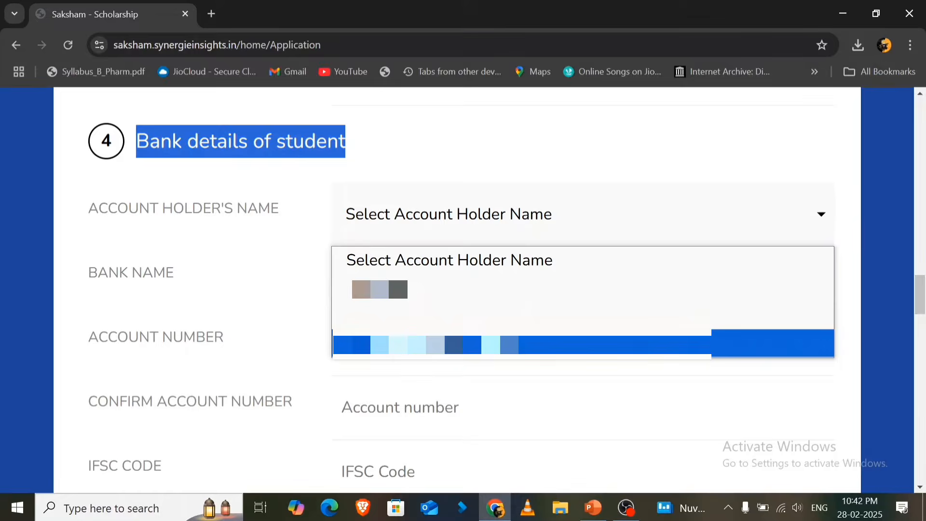
left_click(658, 355)
left_click(583, 279)
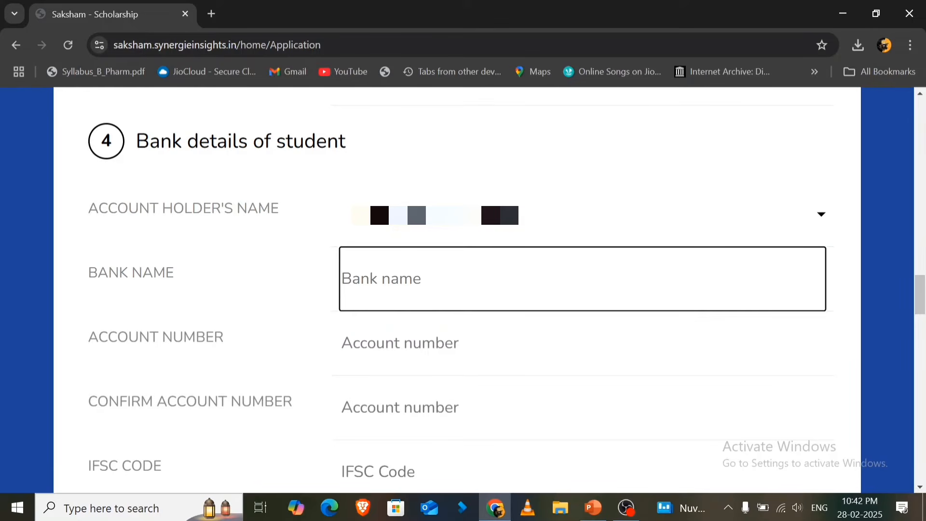
type("BANK OF BARODA")
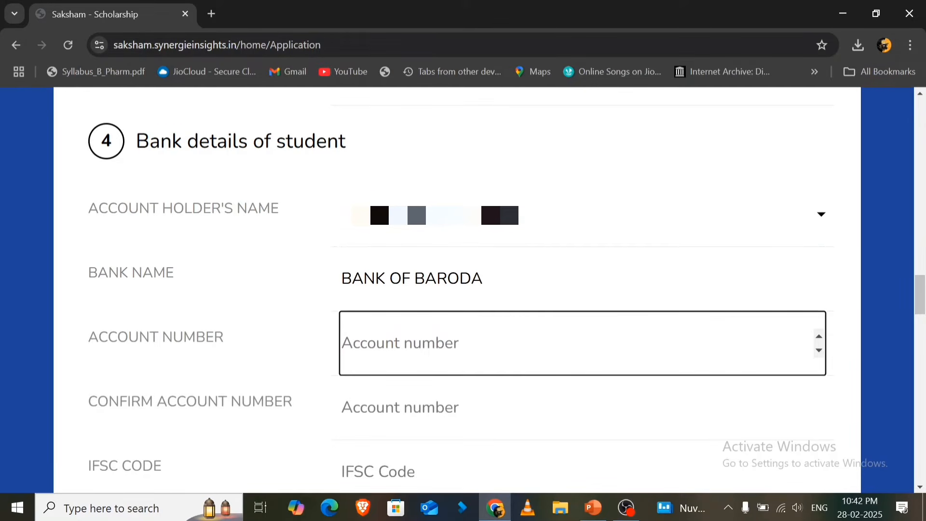
- Enter and confirm the student's bank account number, and enter and confirm the IFSC code BARB0CIDNAN
type("0")
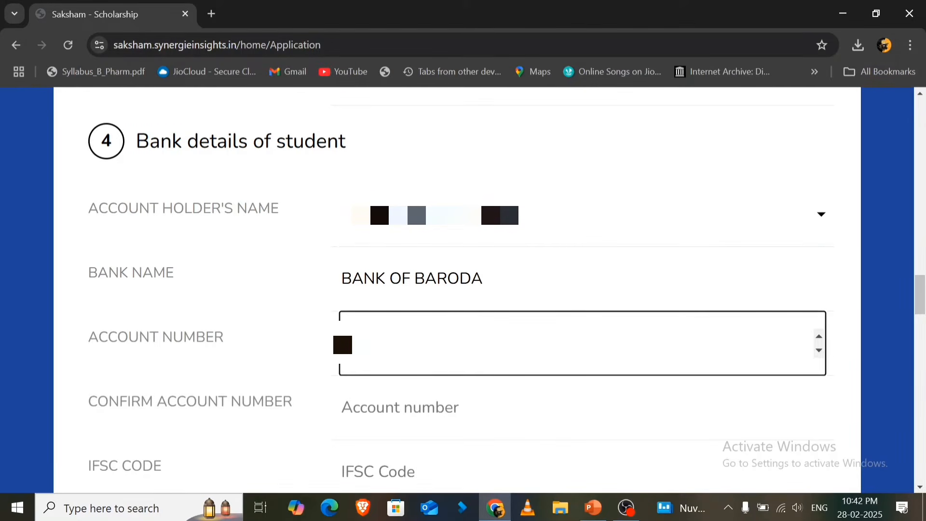
type("00")
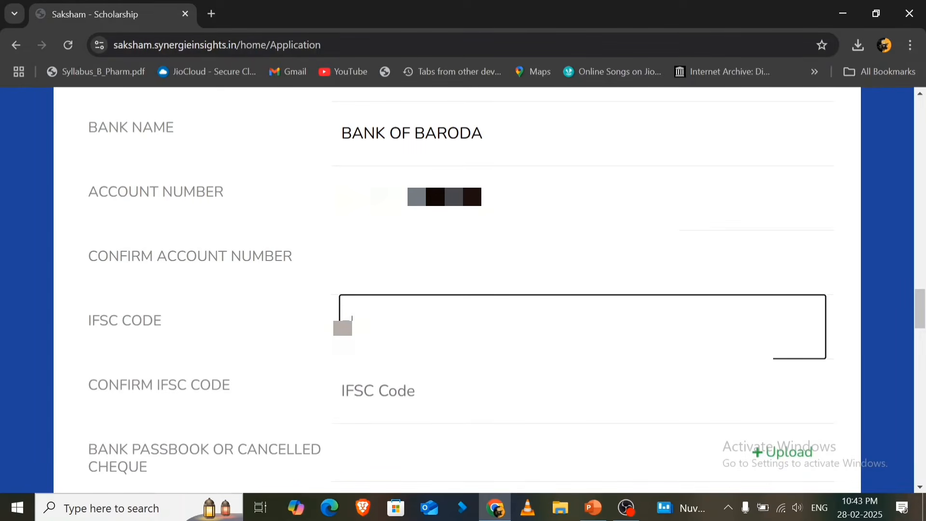
type("BARB")
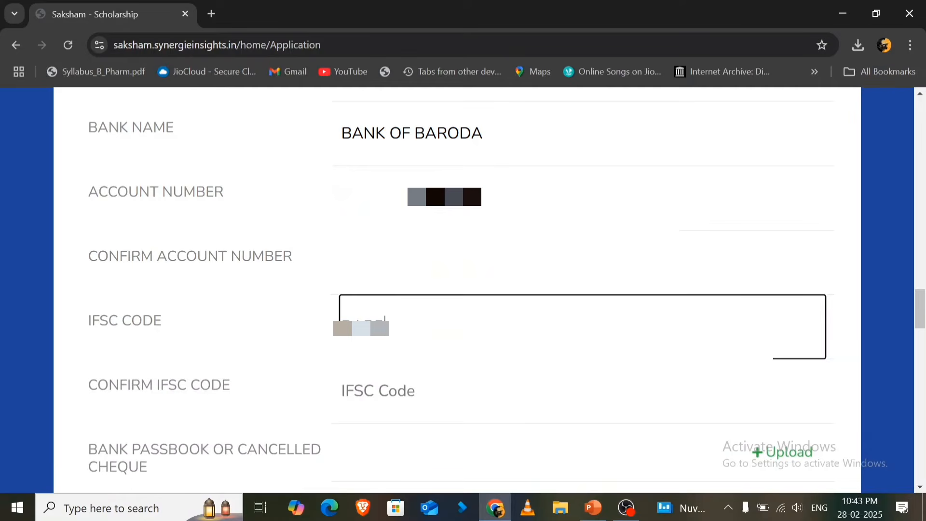
type("AX")
key("Tab")
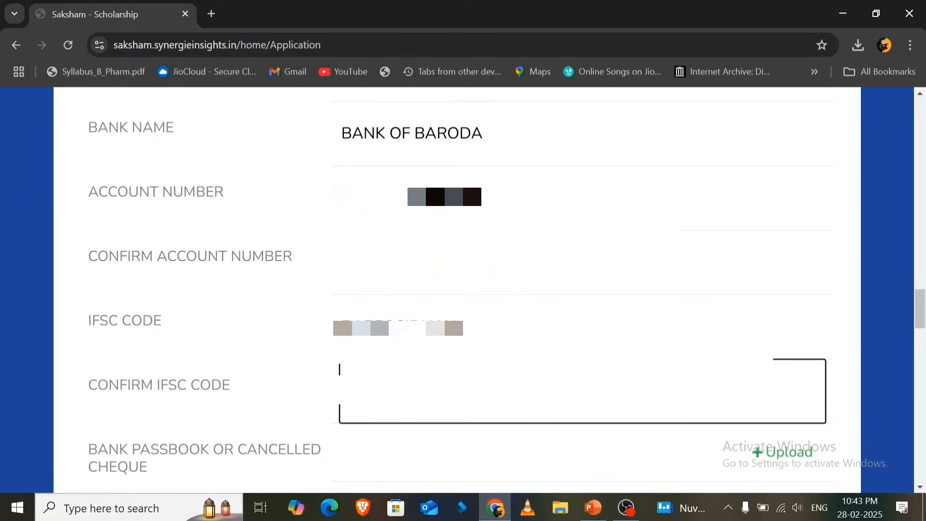
left_click(678, 442)
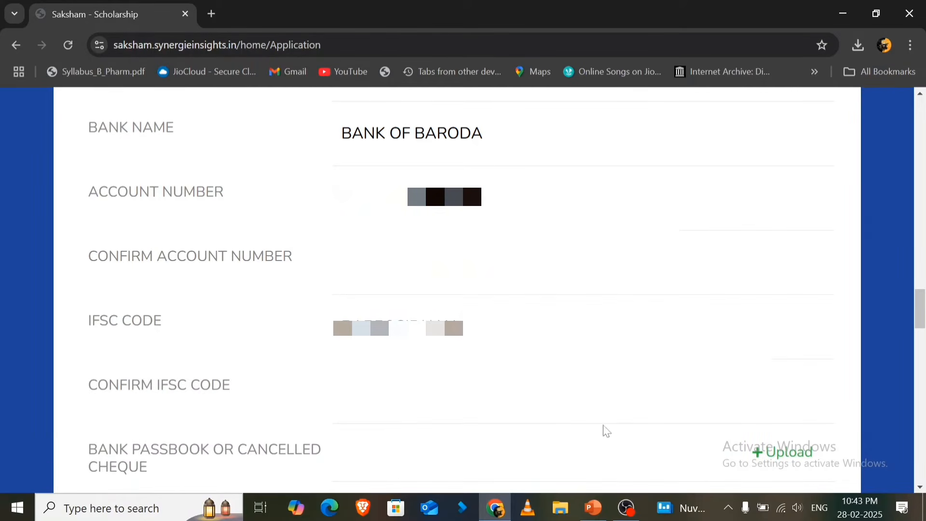
right_click(593, 425)
- Upload the file "bank of Baroda passbook" from Downloads as the bank passbook or cancelled cheque
scroll(593, 426, "down", 3)
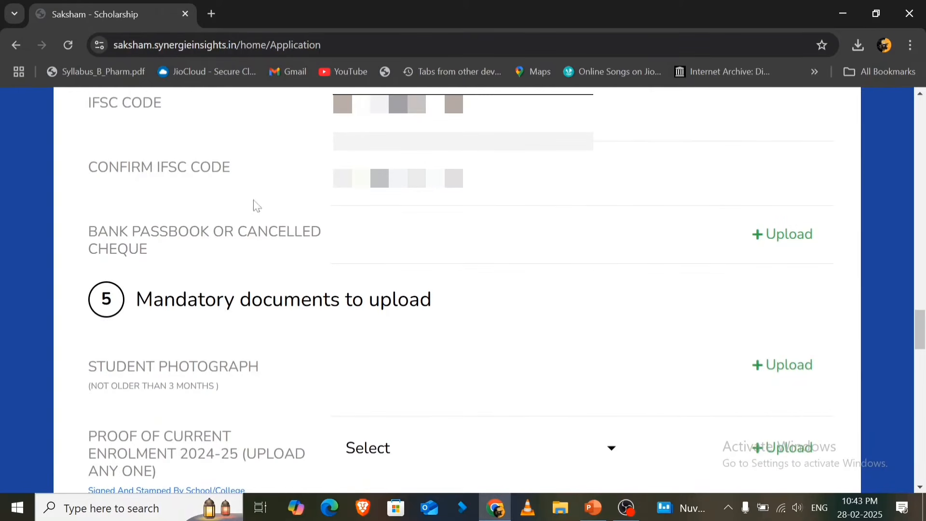
left_click_drag(88, 232, 215, 252)
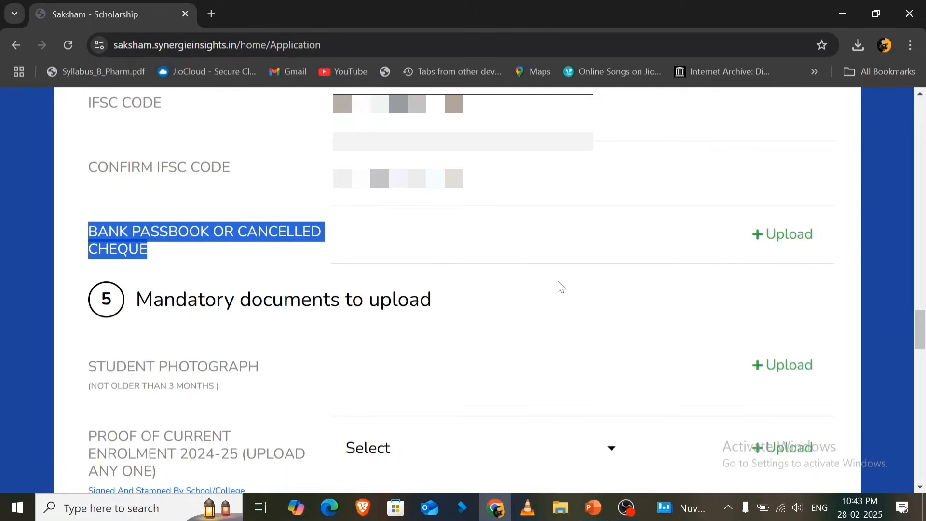
left_click(775, 242)
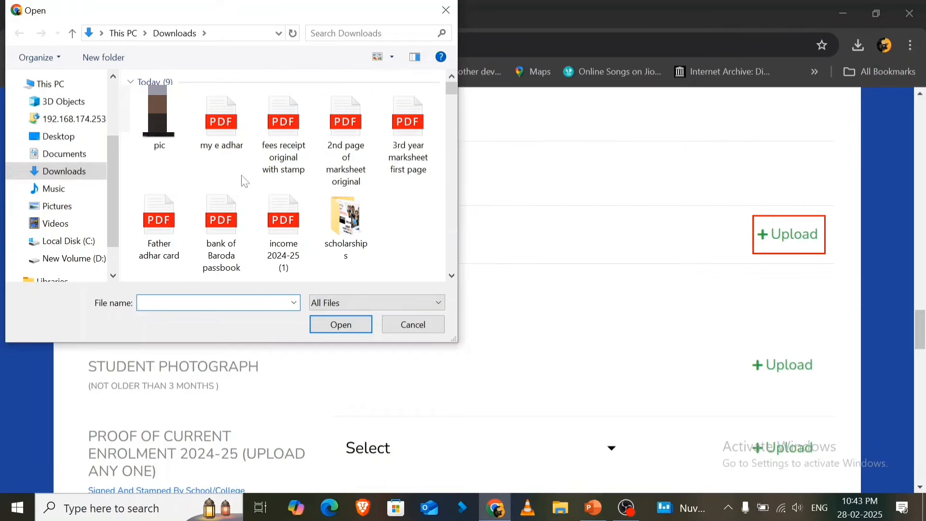
left_click(232, 227)
left_click(342, 327)
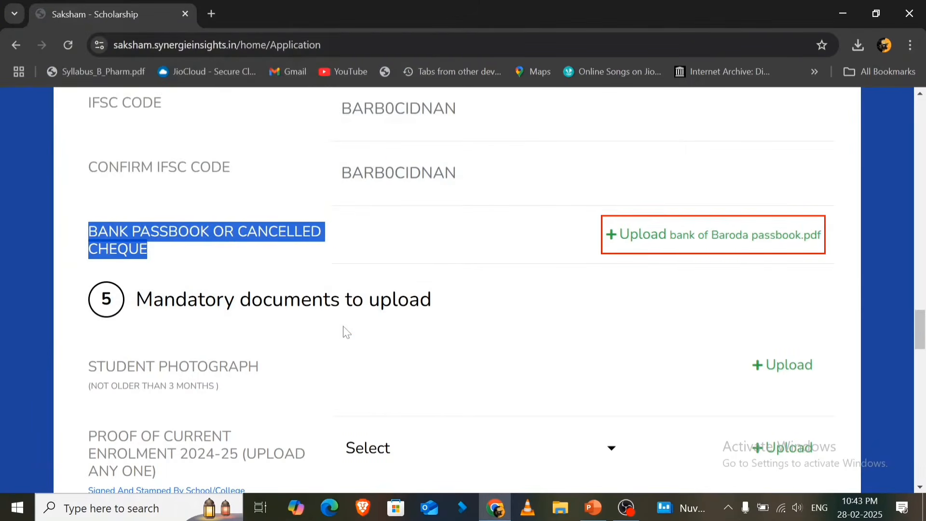
- Upload the image "pic" from Downloads as the student photograph in the mandatory documents section
scroll(359, 322, "down", 8)
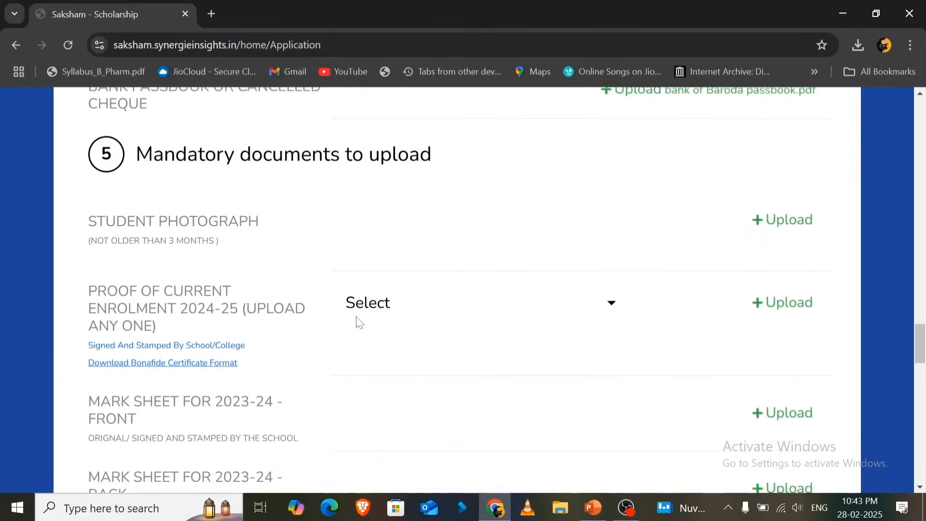
scroll(359, 322, "down", 9)
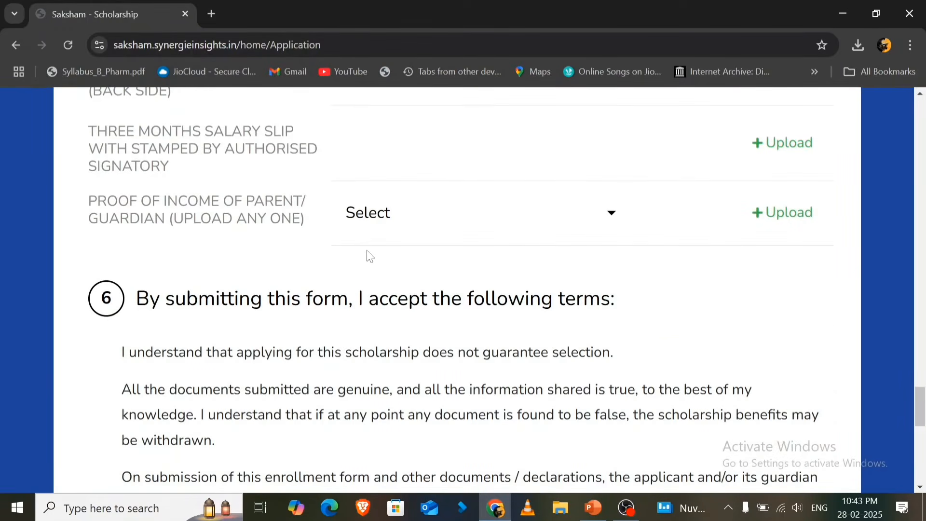
scroll(368, 255, "down", 8)
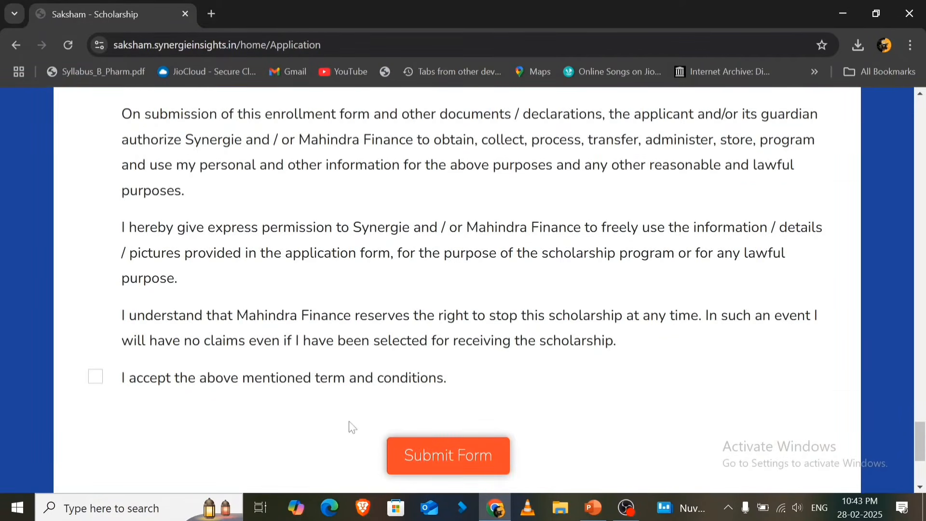
scroll(440, 364, "up", 6)
scroll(440, 365, "up", 18)
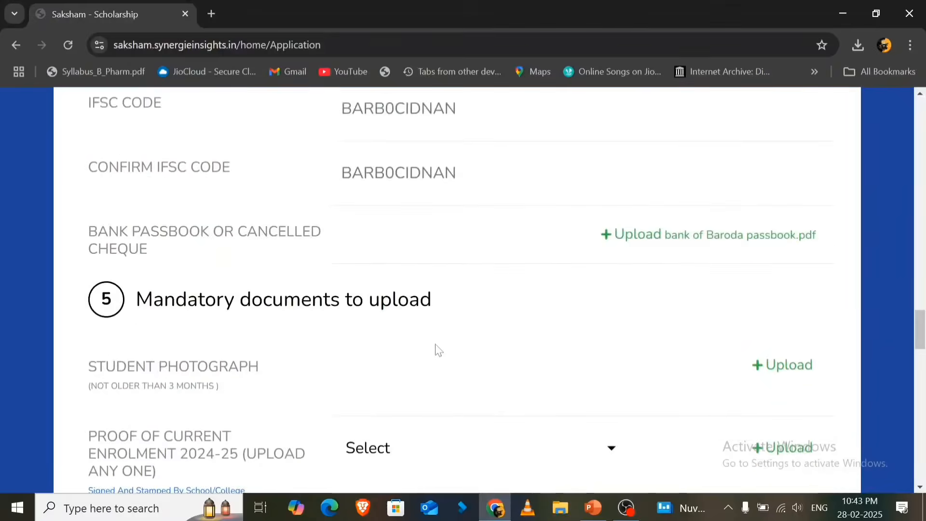
scroll(434, 347, "down", 3)
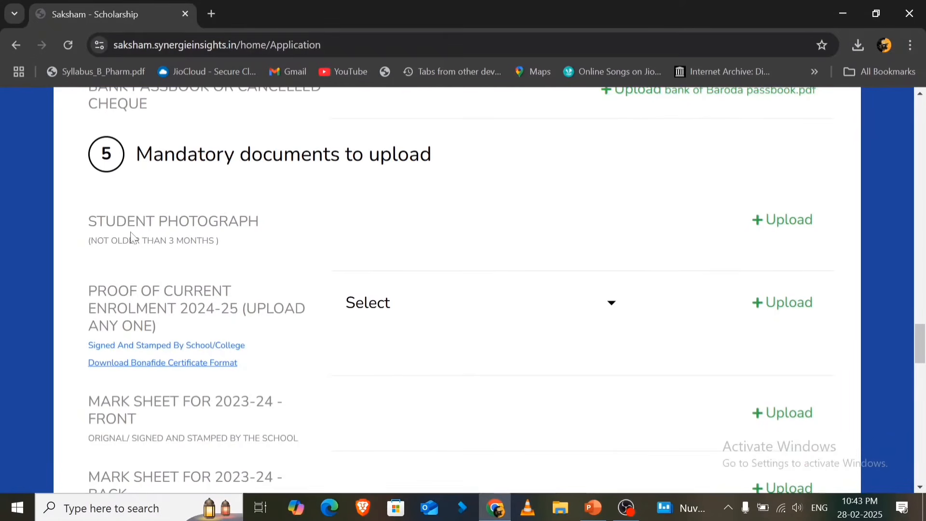
left_click(797, 225)
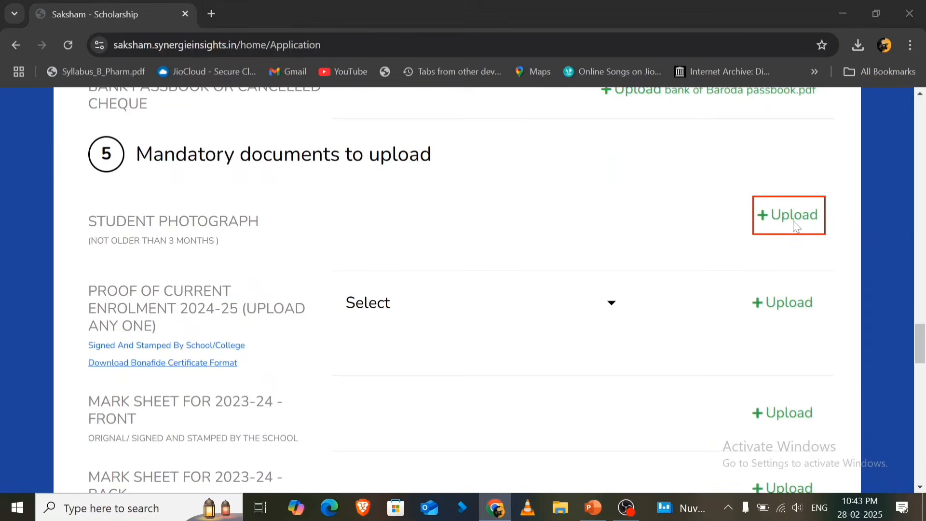
left_click(159, 118)
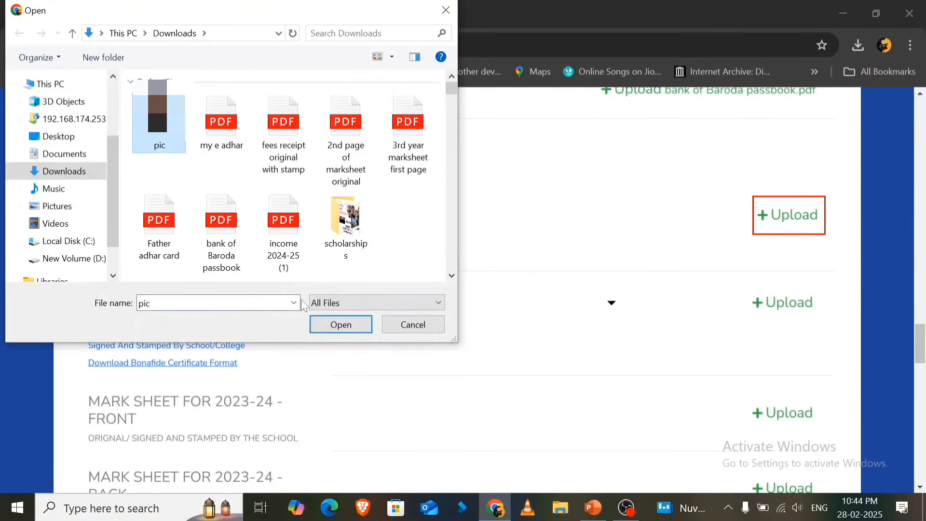
left_click(340, 325)
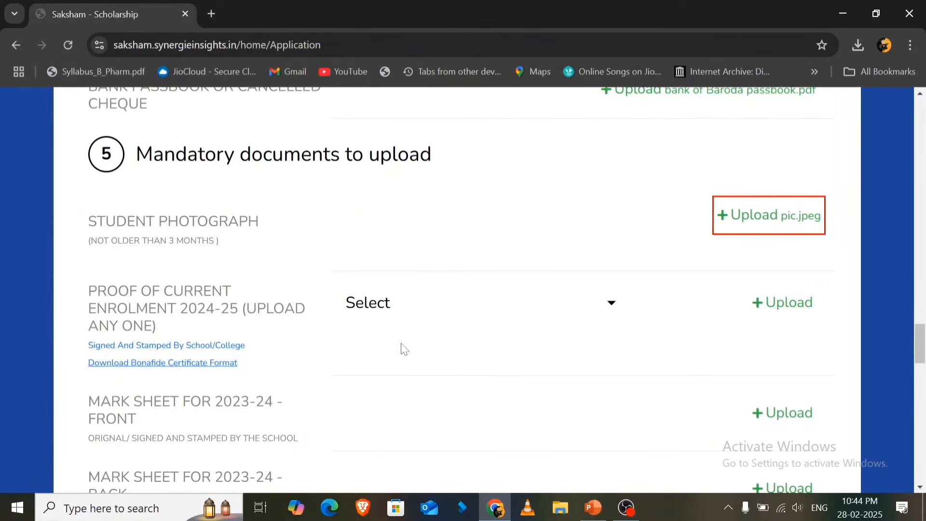
- Choose 2024-25 Fee receipt as proof of current enrolment and upload the file "fees receipt original with stamp"
left_click_drag(88, 296, 192, 331)
left_click(424, 318)
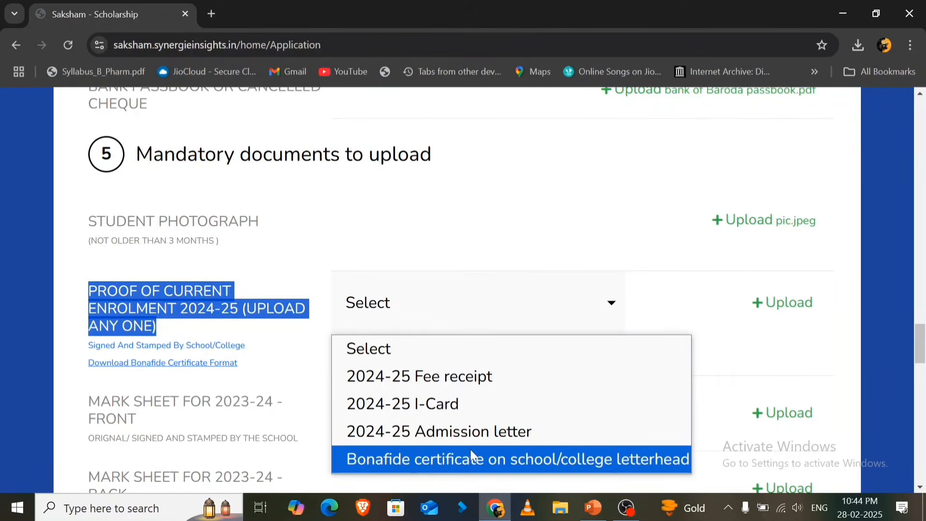
left_click(248, 328)
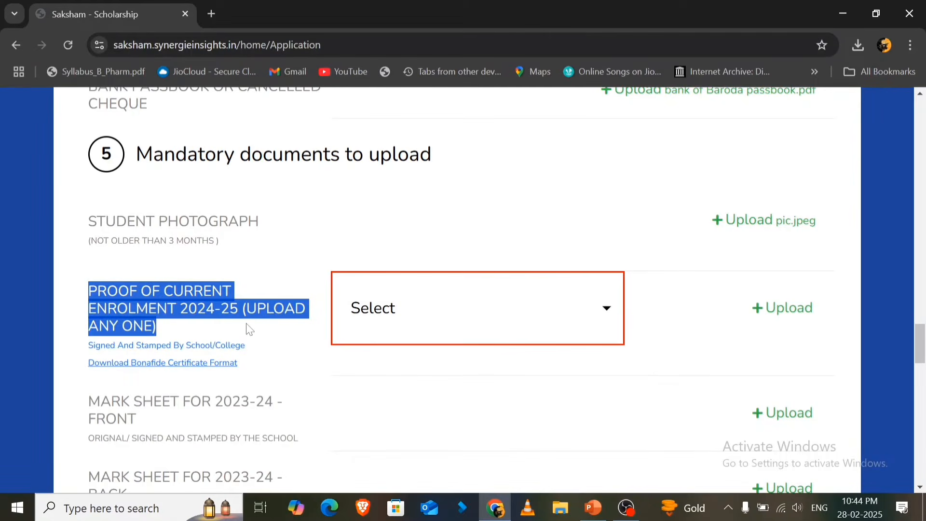
left_click(248, 327)
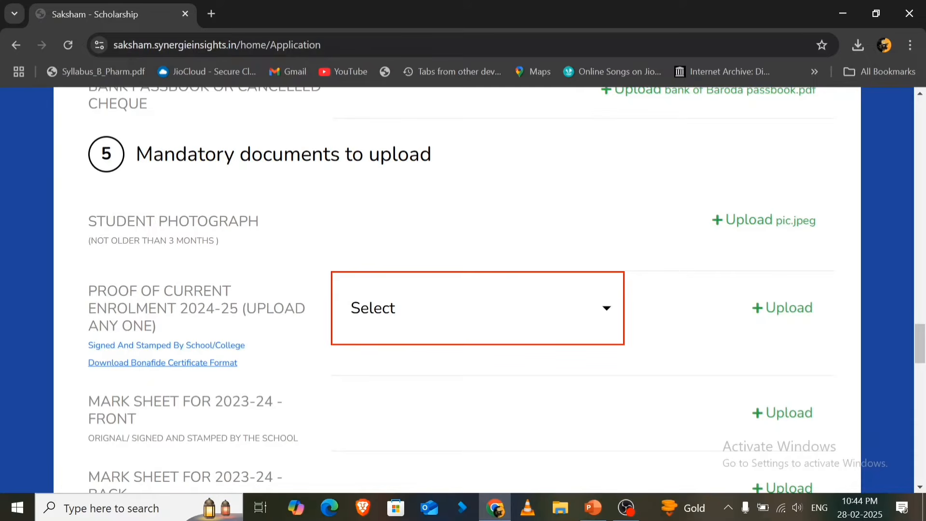
left_click(476, 328)
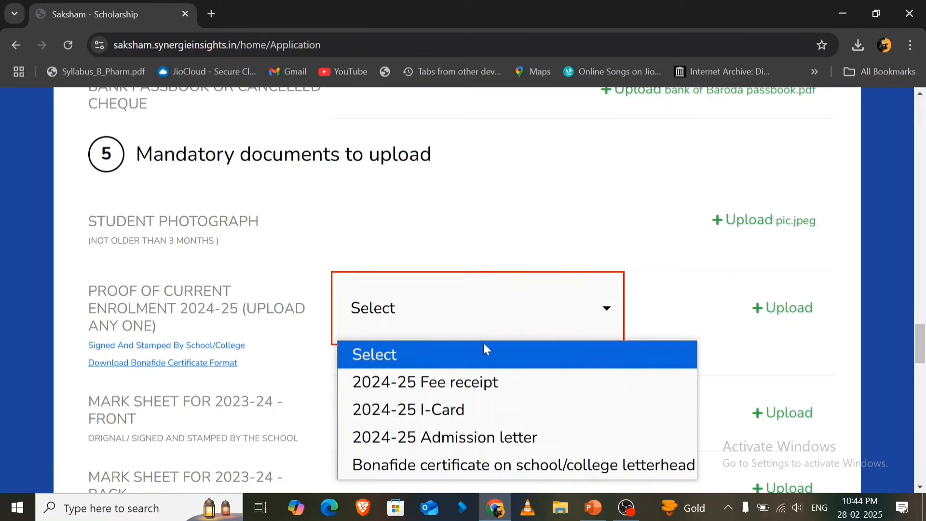
left_click(504, 382)
left_click(793, 308)
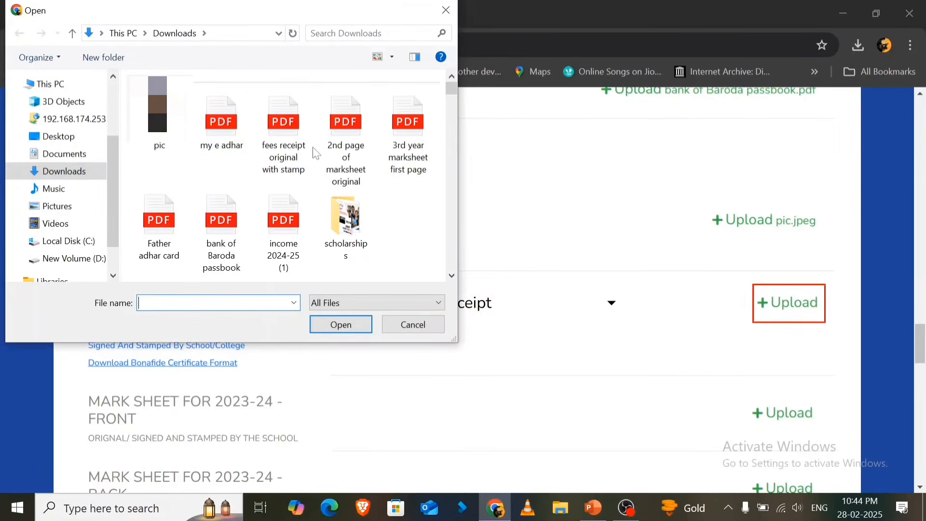
left_click(284, 126)
left_click(333, 324)
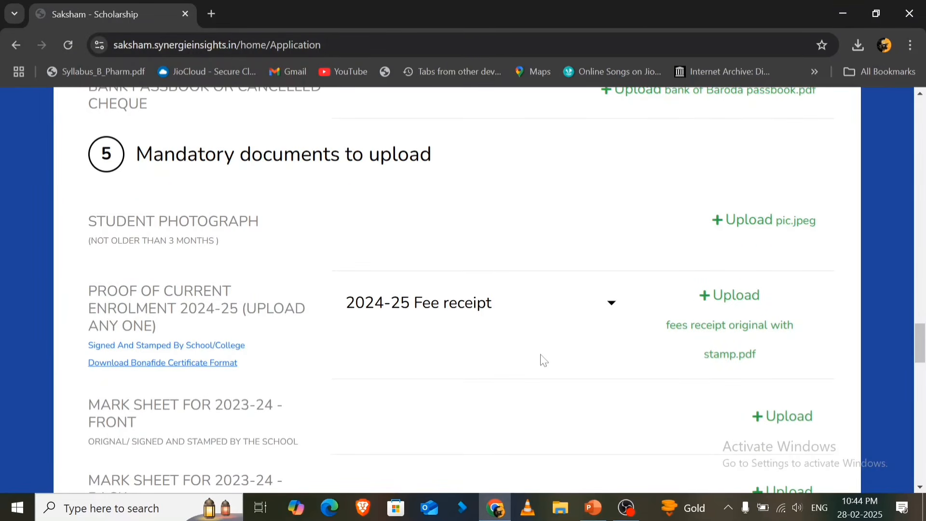
- Upload the file "3rd year marksheet first page" as the front of the 2023-24 mark sheet
scroll(544, 361, "down", 1)
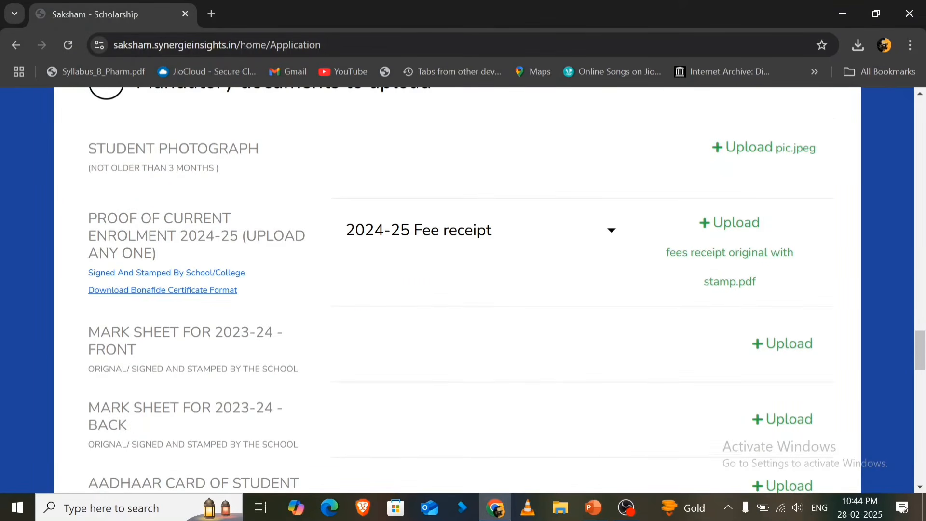
left_click_drag(86, 322, 160, 352)
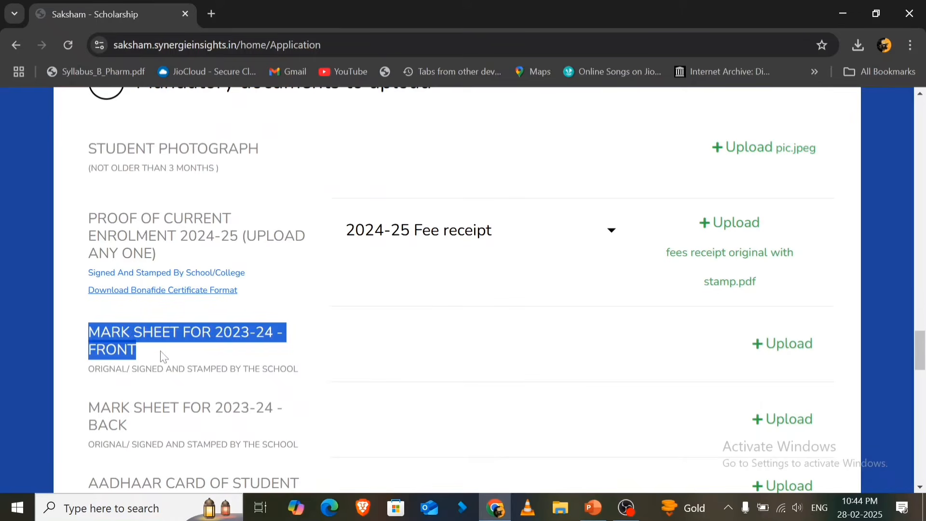
left_click(162, 353)
left_click_drag(89, 370, 293, 370)
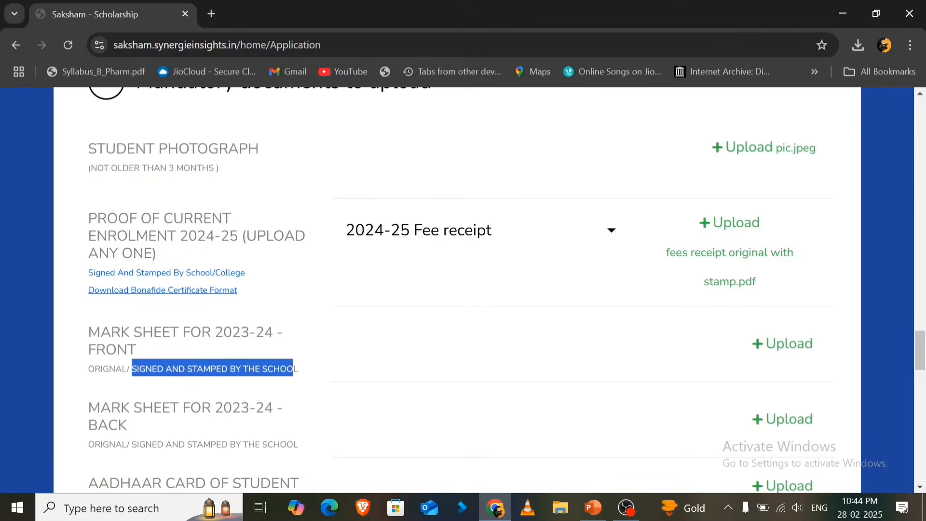
left_click(364, 339)
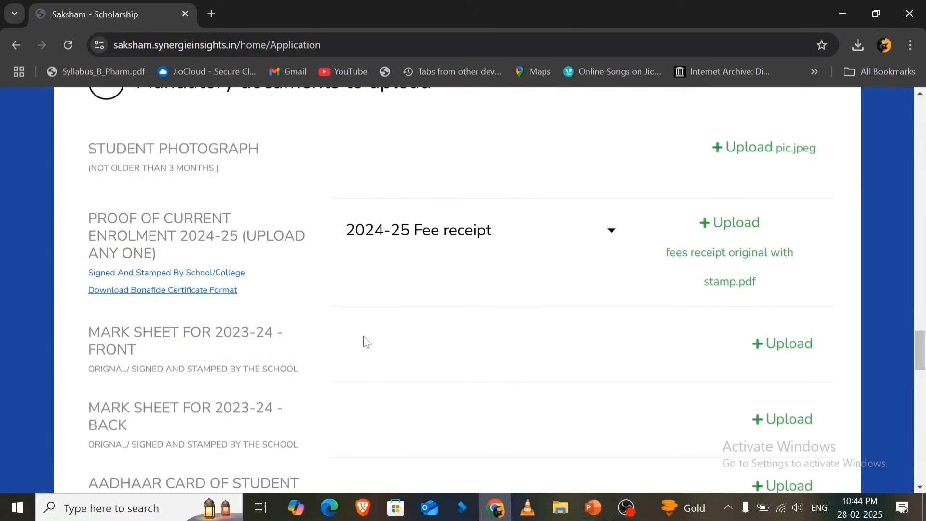
left_click(777, 355)
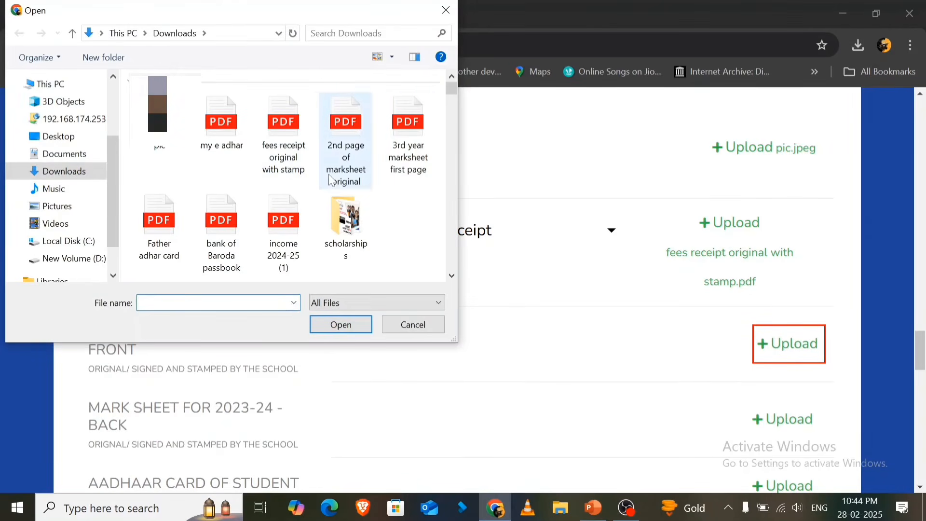
left_click(403, 173)
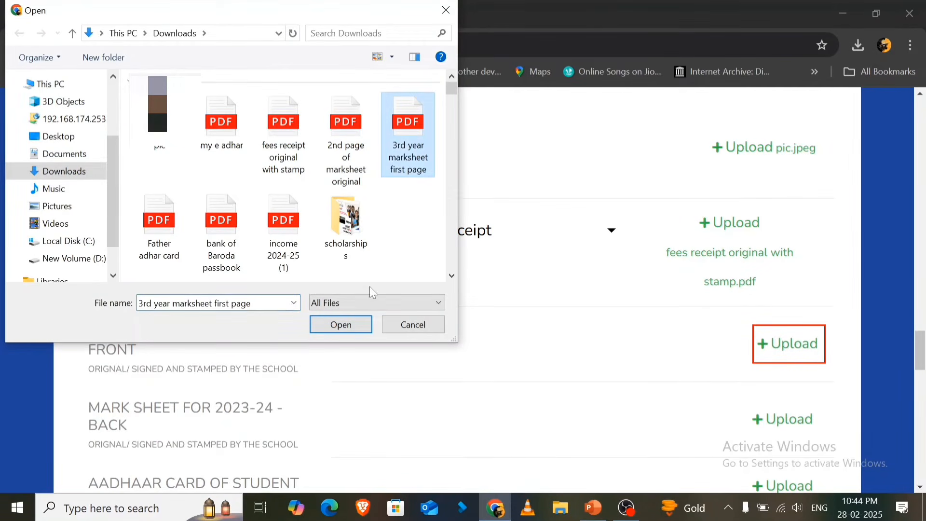
left_click(338, 324)
- Upload the file "2nd page of marksheet original" as the back of the 2023-24 mark sheet
scroll(473, 323, "down", 3)
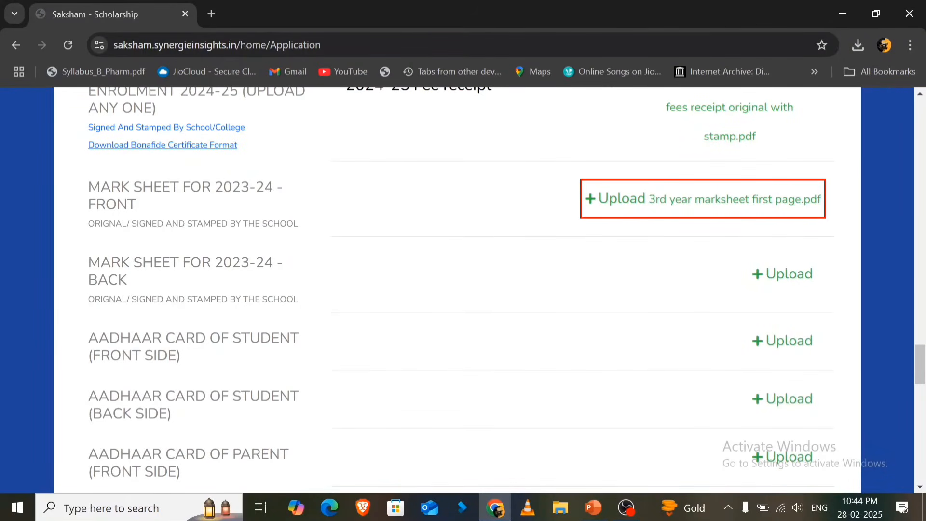
left_click_drag(89, 263, 341, 314)
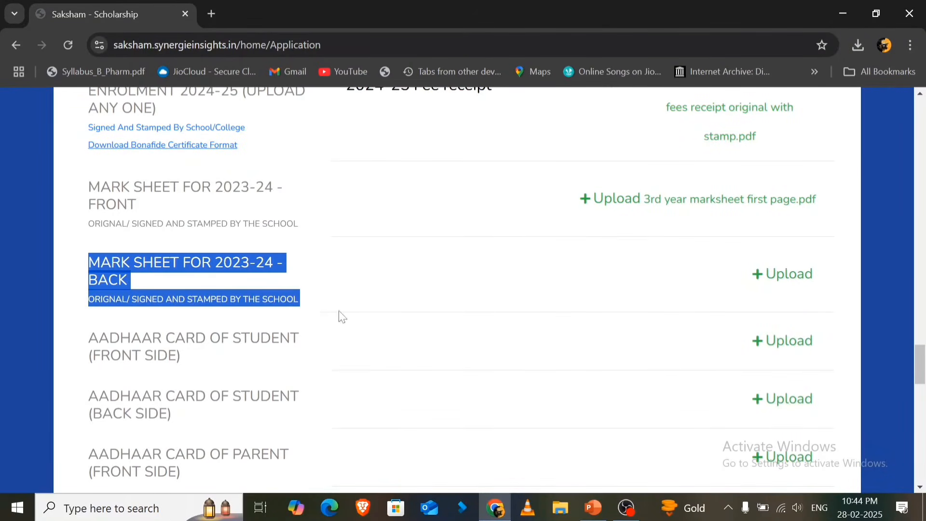
left_click(761, 273)
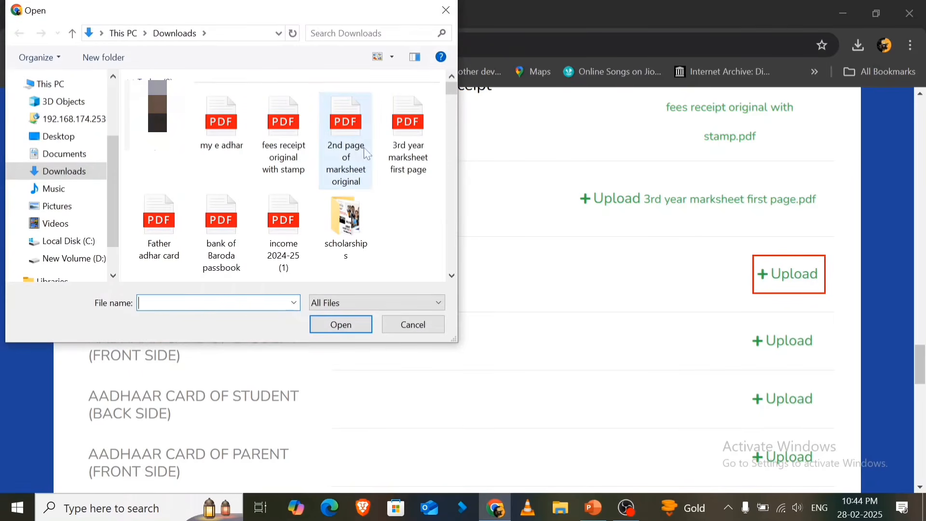
left_click(368, 154)
left_click(341, 325)
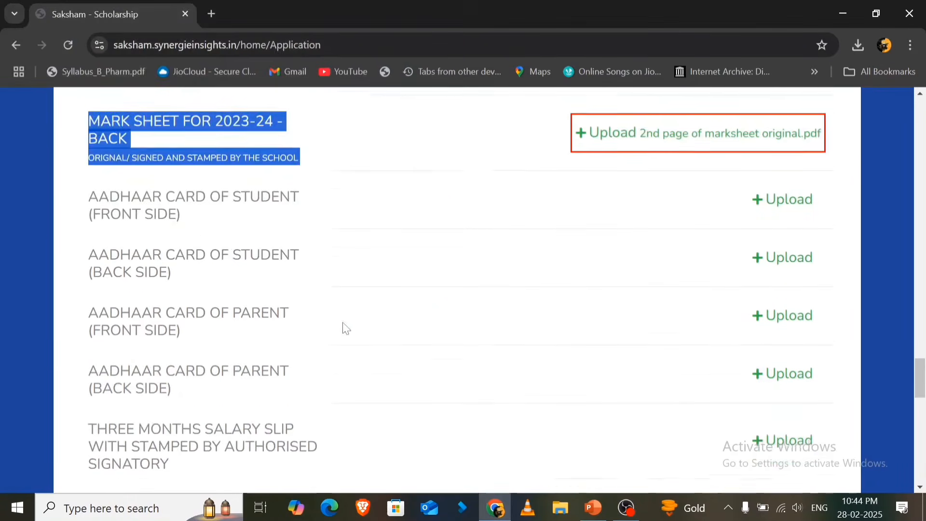
- Upload the file "my e adhar" as the front side of the student's Aadhaar card
scroll(343, 323, "down", 1)
left_click_drag(90, 195, 184, 213)
left_click(184, 214)
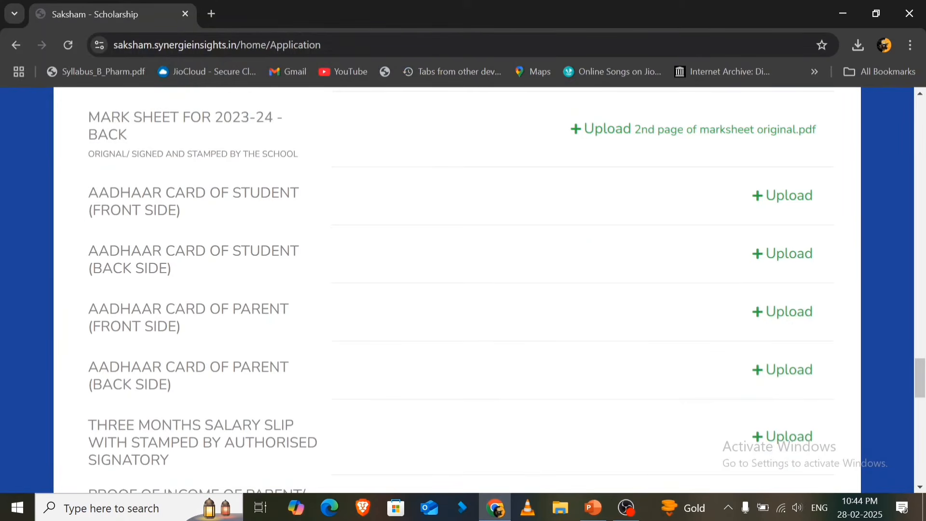
left_click(770, 201)
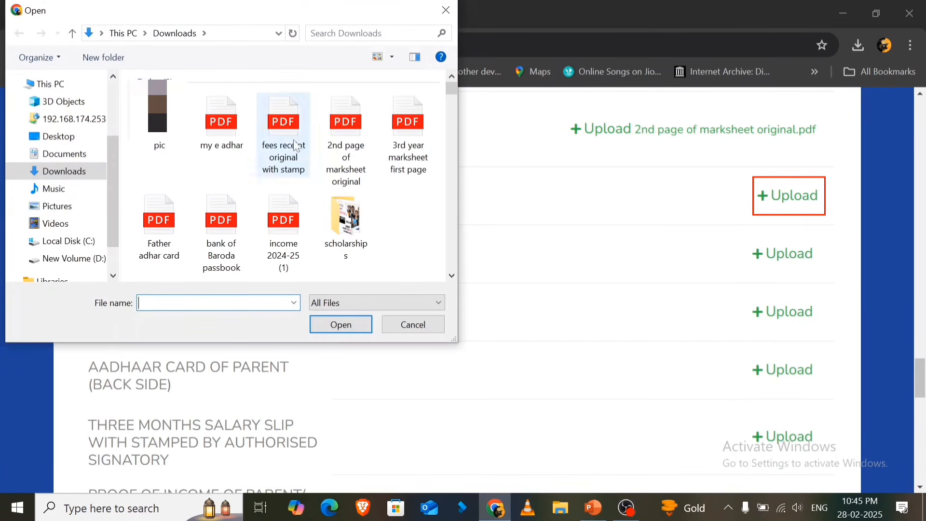
left_click(231, 154)
left_click(341, 328)
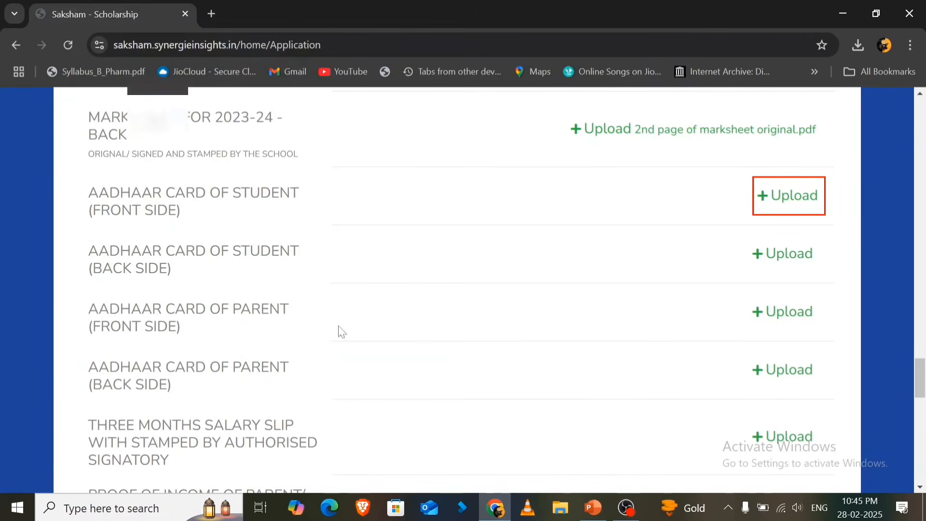
- Upload the file "my e adhar" as the back side of the student's Aadhaar card
left_click_drag(88, 251, 197, 275)
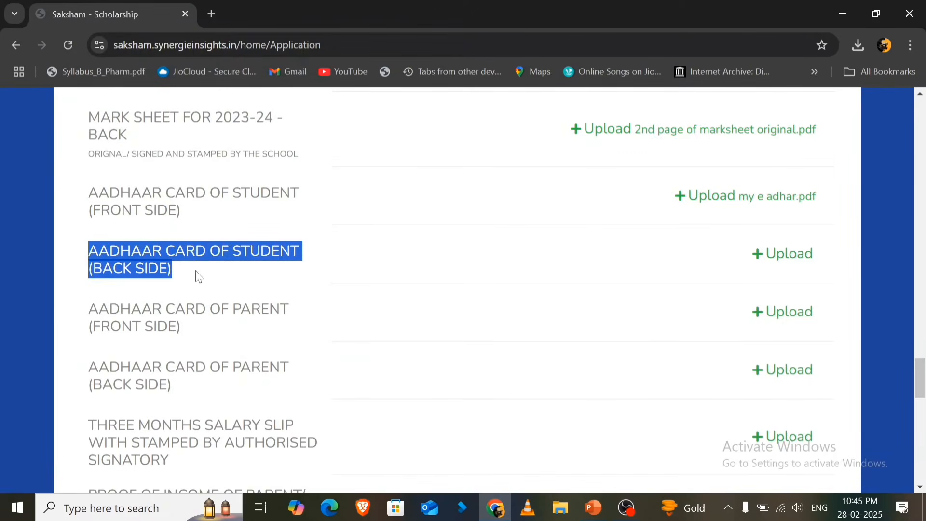
left_click(777, 261)
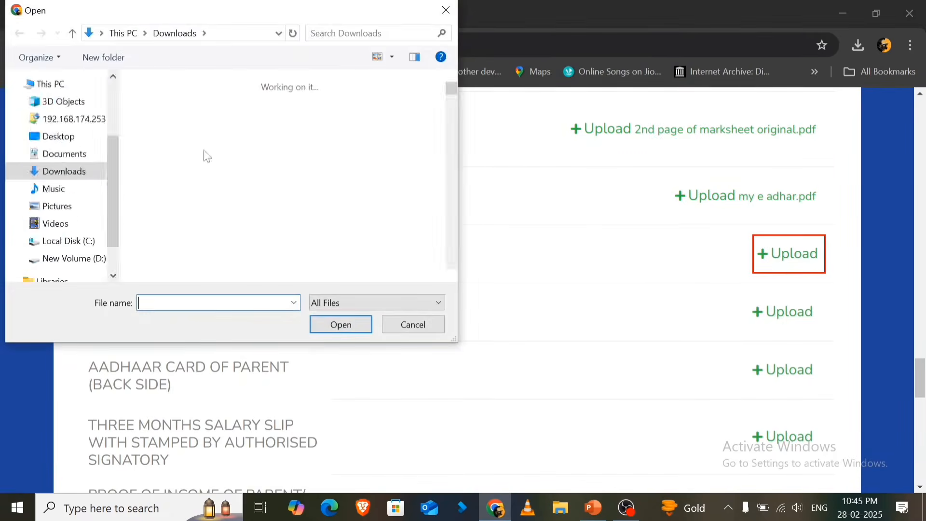
left_click(205, 138)
left_click(341, 327)
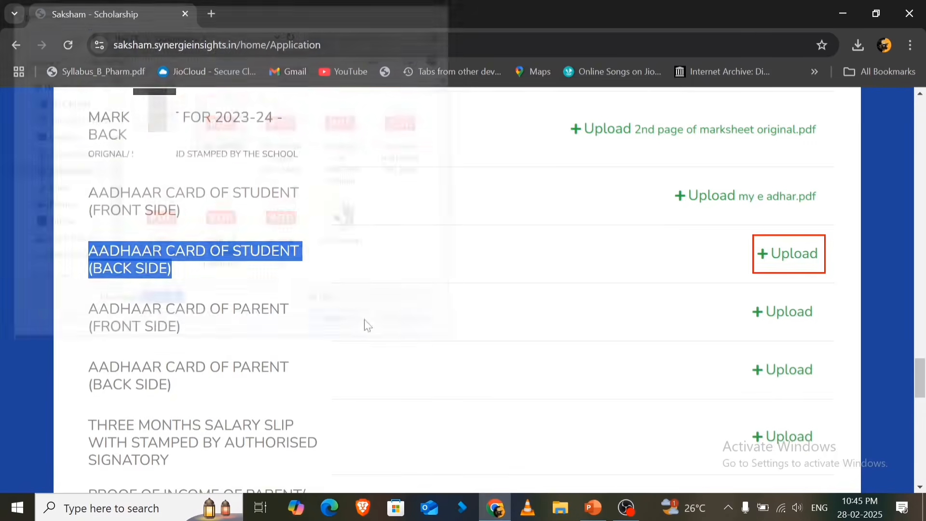
- Upload the file "Father adhar card" as the front side of the parent's Aadhaar card
scroll(364, 325, "down", 1)
left_click_drag(89, 237, 209, 271)
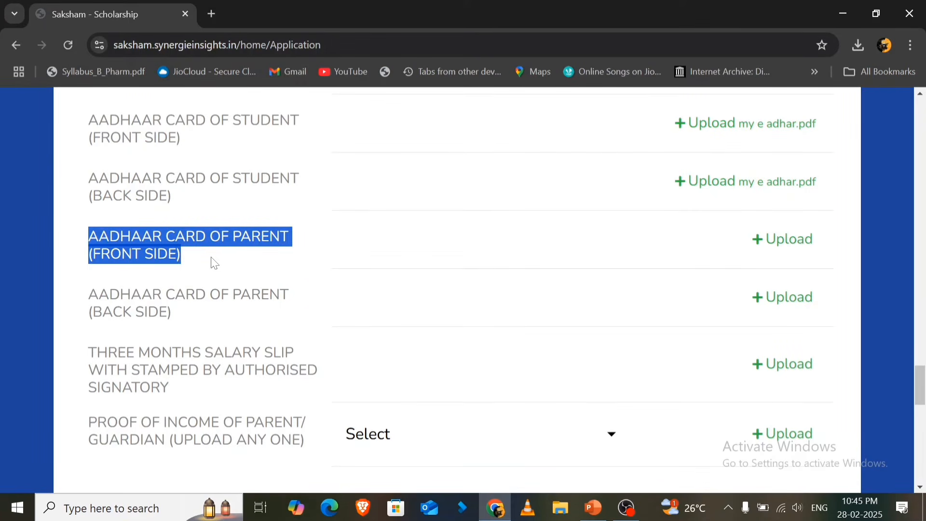
left_click(794, 239)
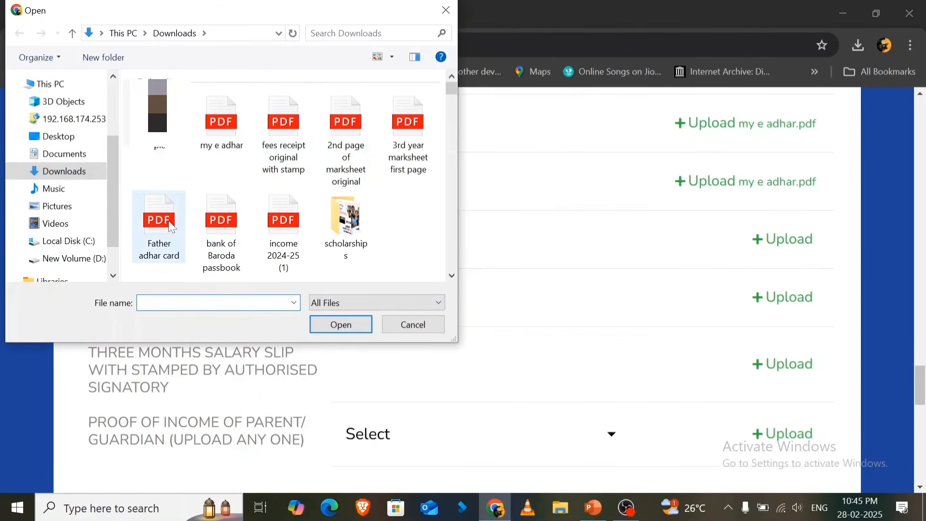
left_click(171, 227)
left_click(341, 326)
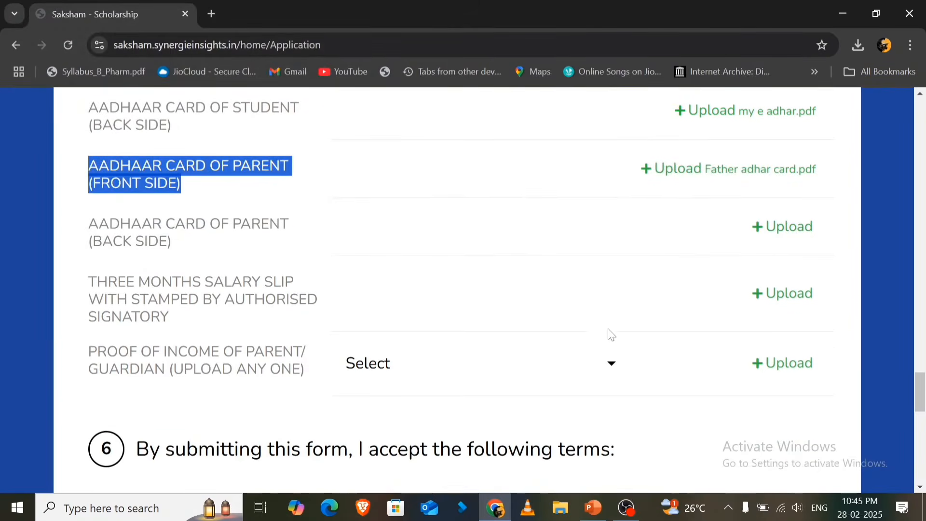
- Upload the file "Father adhar card" as the back side of the parent's Aadhaar card
left_click_drag(89, 221, 187, 242)
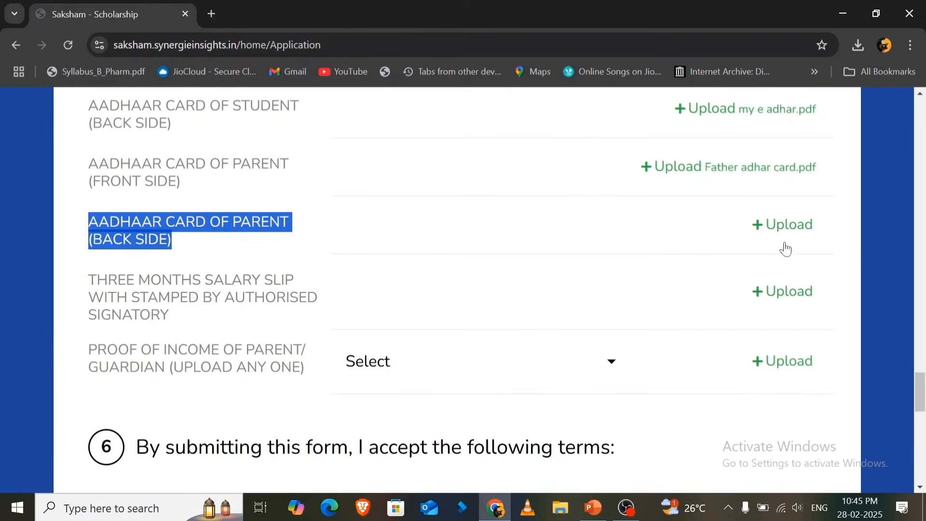
left_click(778, 229)
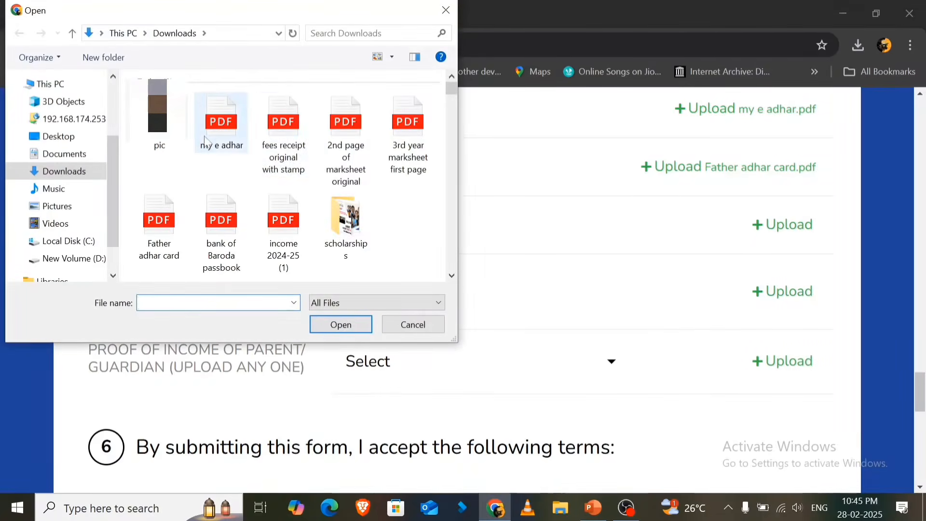
left_click(161, 251)
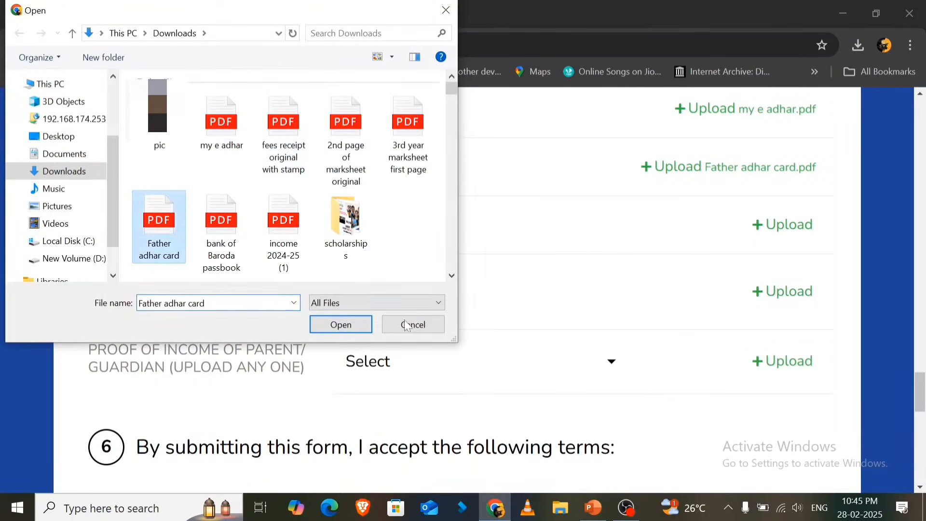
left_click(341, 324)
- Choose Income certificate from a government authority as the parent's proof of income and upload the file "income 2024-25 (1)"
scroll(565, 290, "down", 1)
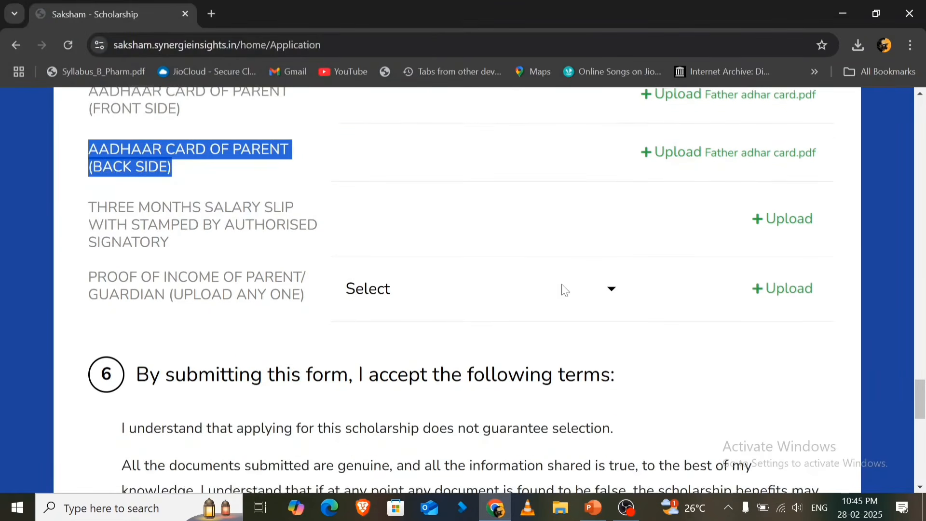
left_click_drag(88, 211, 206, 245)
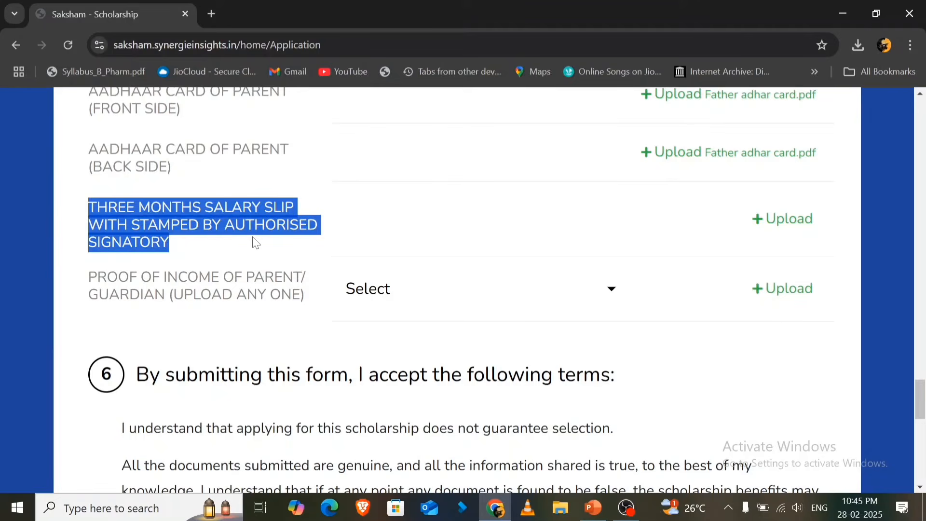
left_click(502, 214)
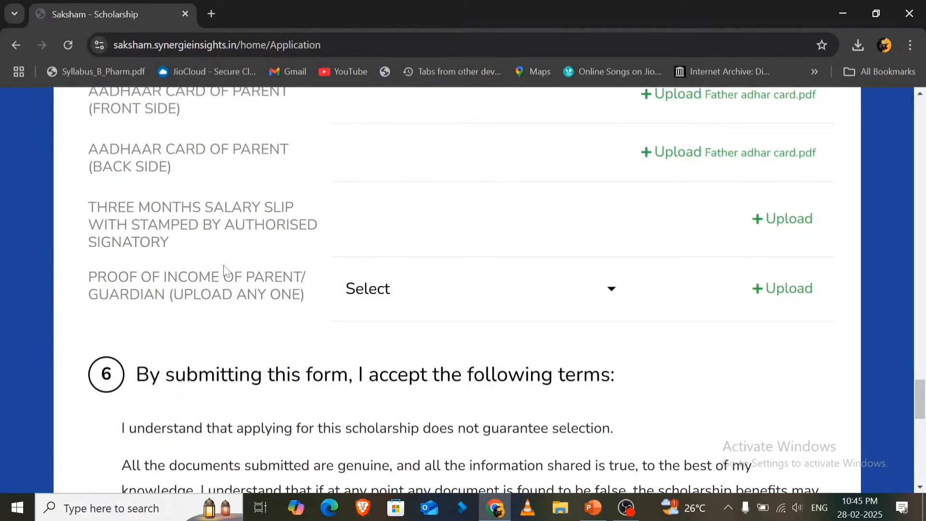
scroll(128, 242, "down", 2)
left_click_drag(97, 205, 292, 223)
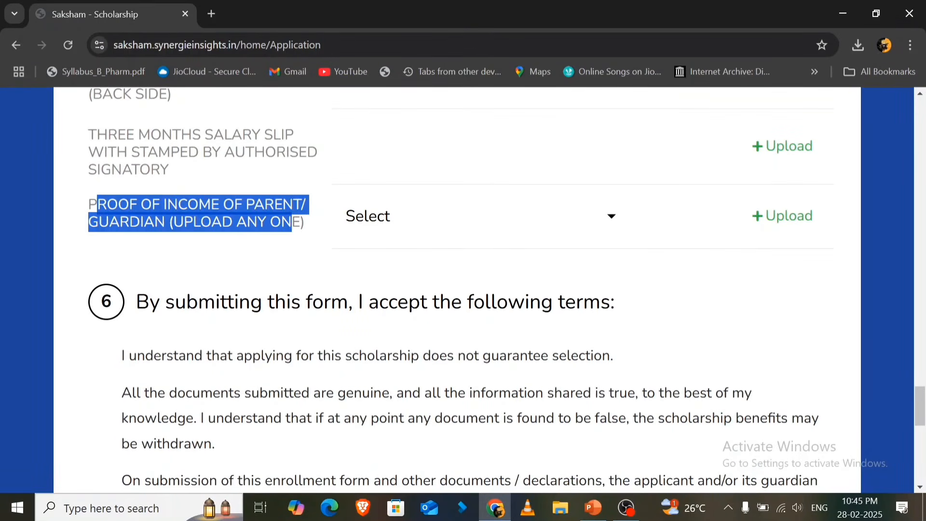
left_click(527, 230)
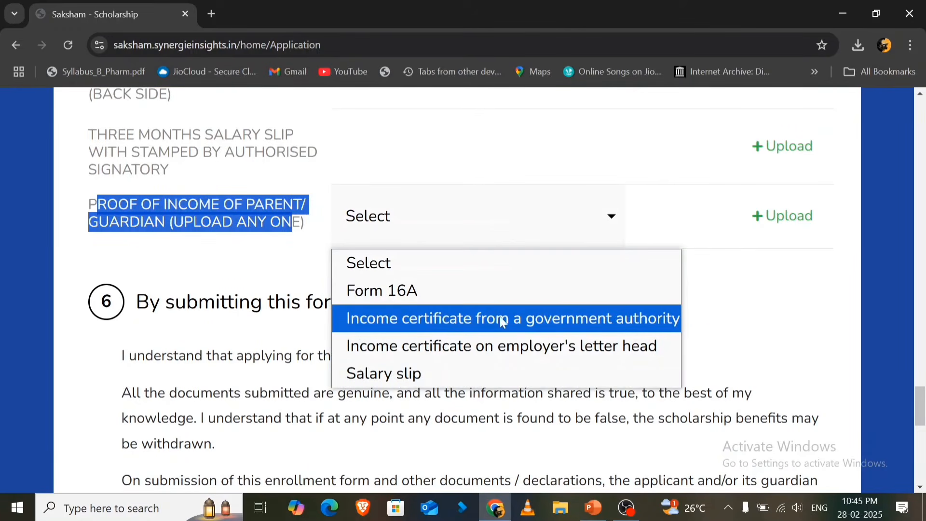
left_click(529, 326)
left_click(768, 217)
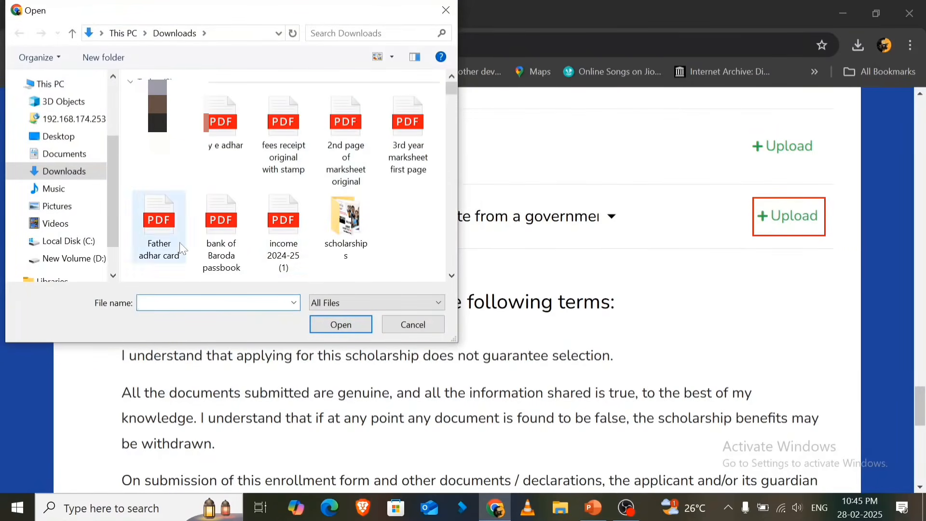
left_click(293, 274)
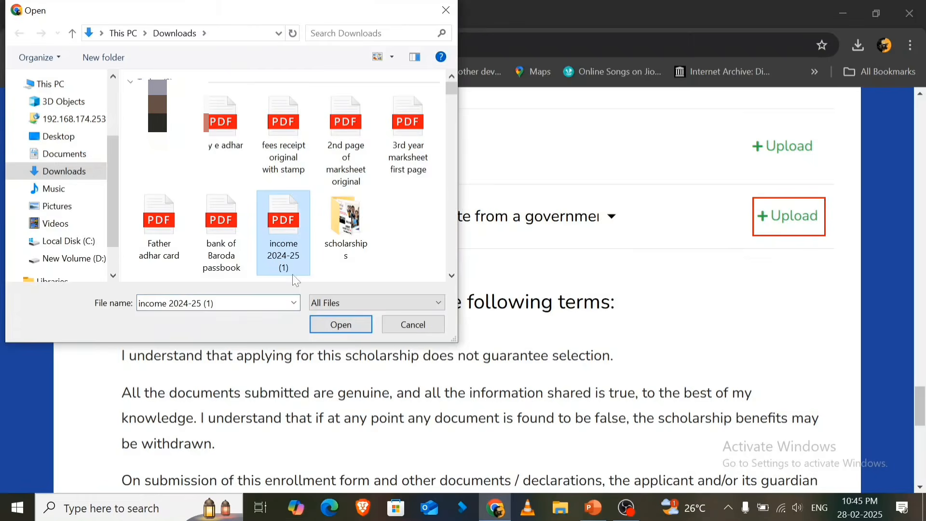
left_click(329, 327)
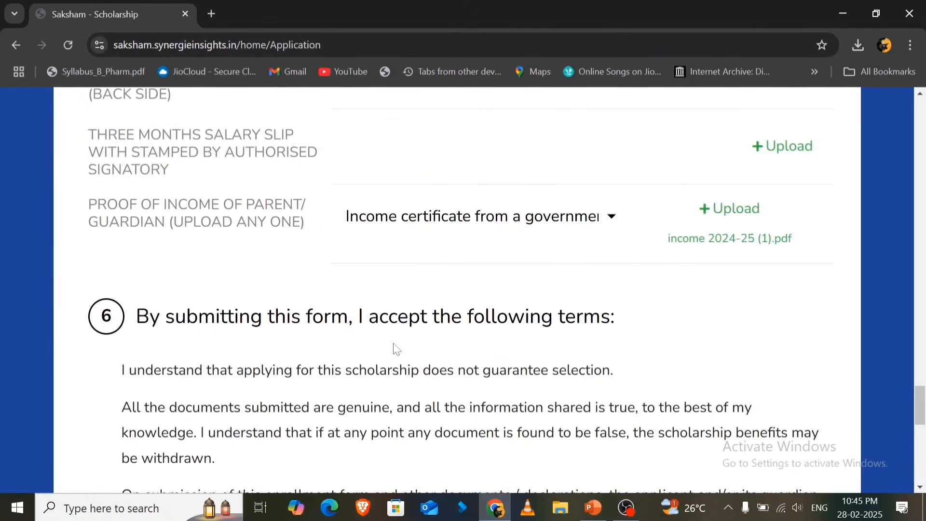
- Accept the terms and conditions and submit the scholarship application form
scroll(397, 349, "down", 6)
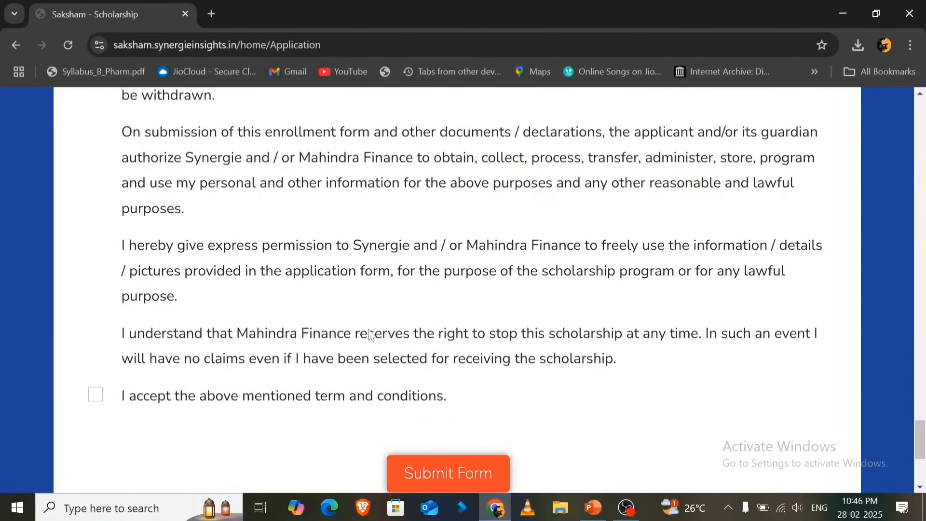
scroll(372, 336, "down", 3)
left_click(95, 253)
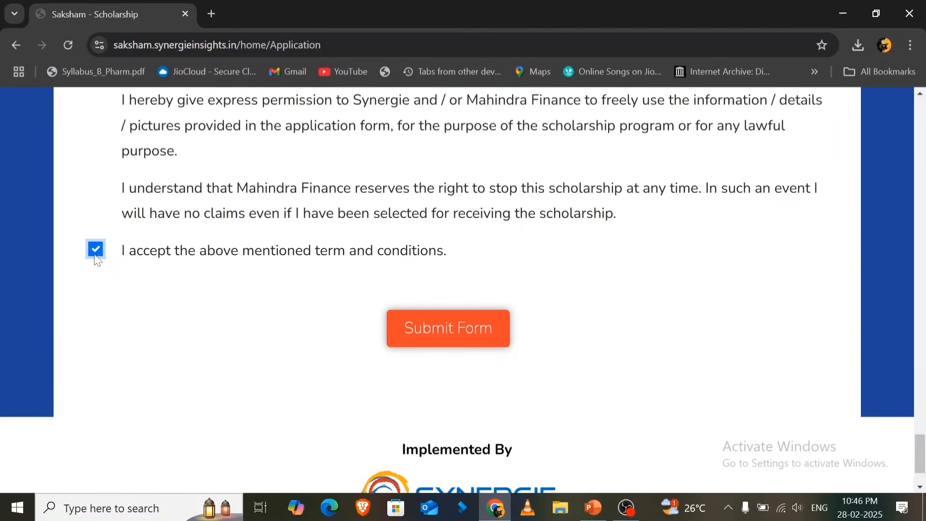
left_click_drag(127, 253, 454, 264)
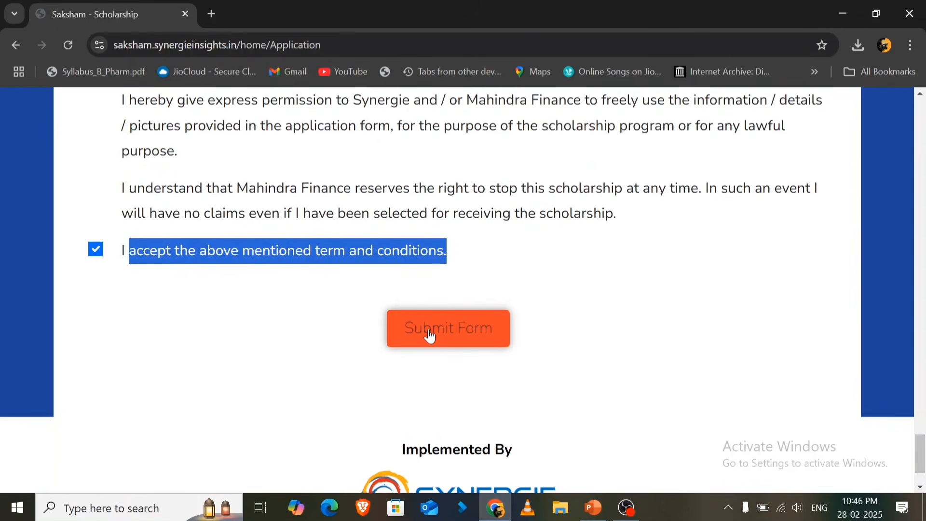
left_click(494, 276)
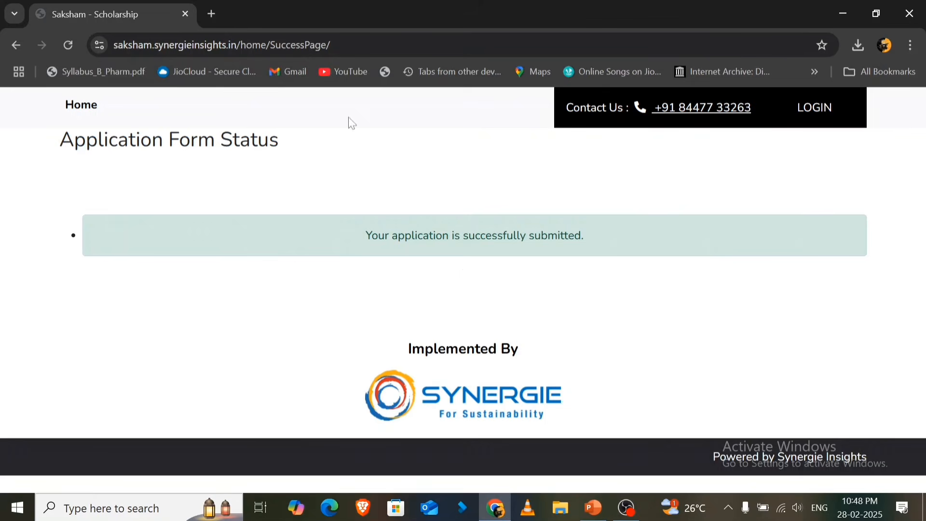
- Return to the scholarship home page and open the applicant login form to examine its phone number and date of birth fields
left_click(82, 105)
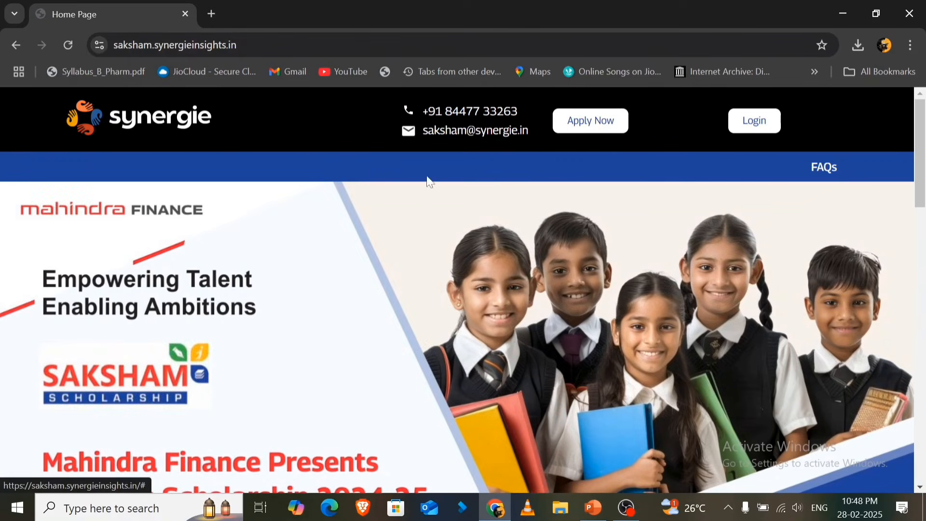
left_click(744, 126)
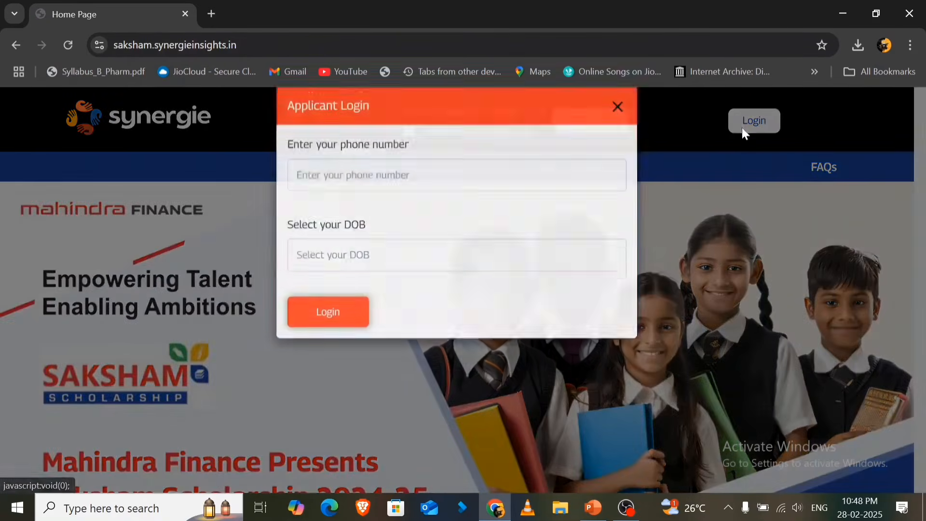
left_click(453, 199)
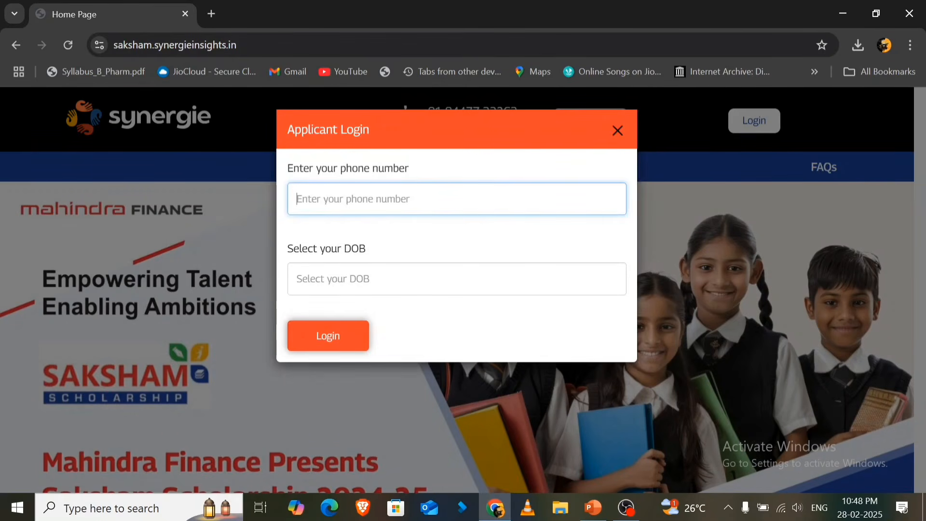
left_click(453, 279)
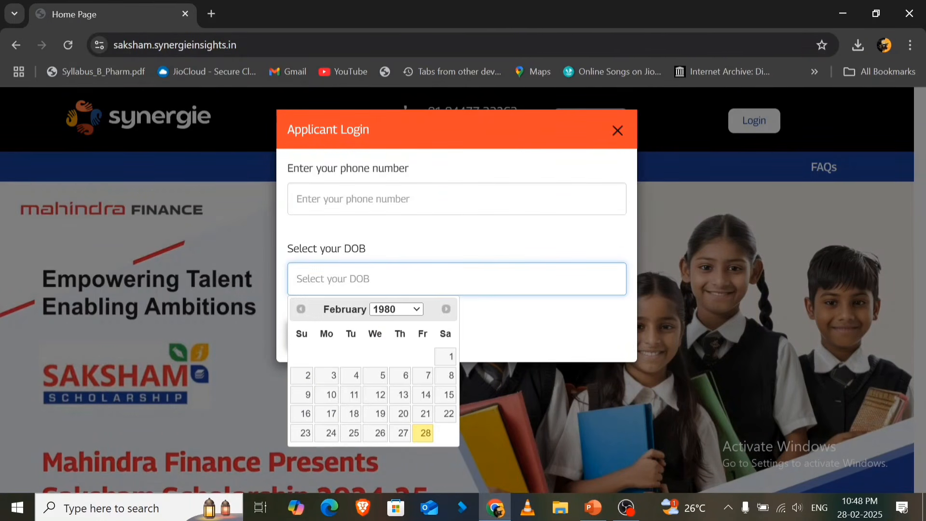
double_click(554, 301)
left_click(614, 134)
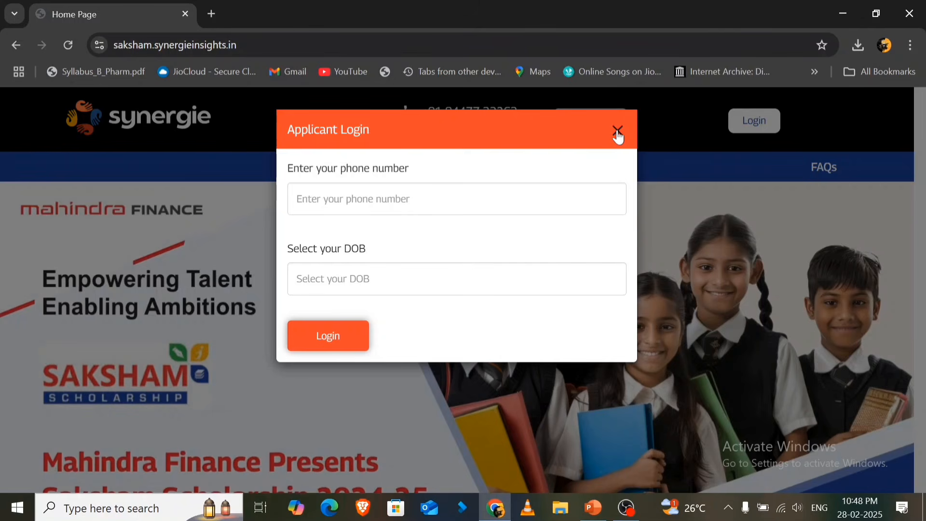
left_click(630, 506)
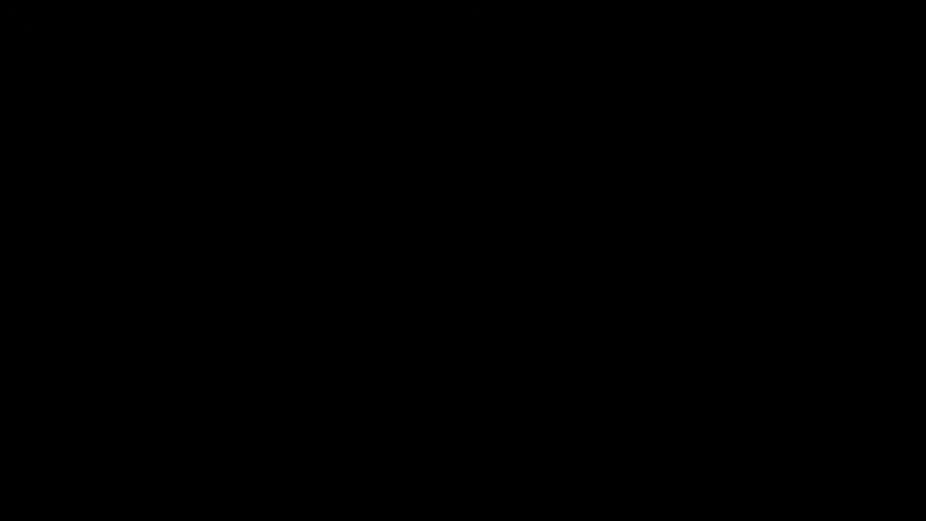